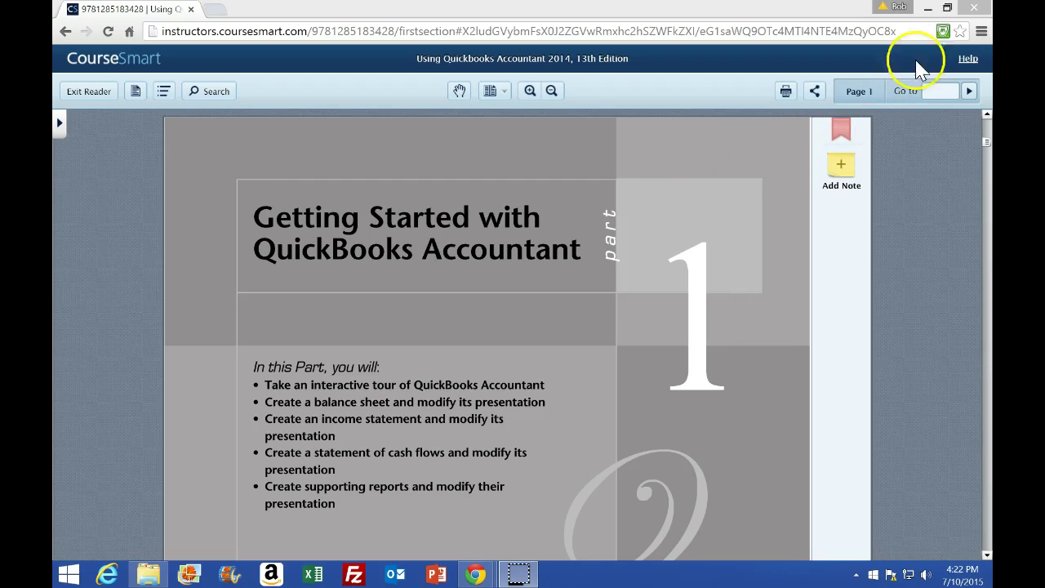
Minimize the CourseSmart textbook and the Screencast-O-Matic recorder windows to reveal the desktop.
click(928, 8)
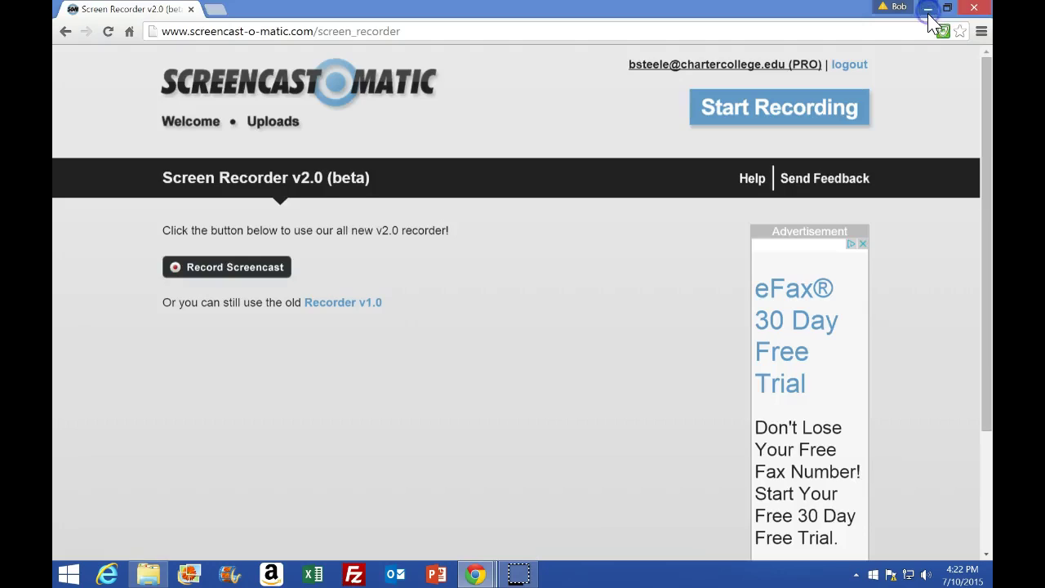
click(928, 8)
Select the desktop's QuickBooks folder and view its info tip.
click(857, 113)
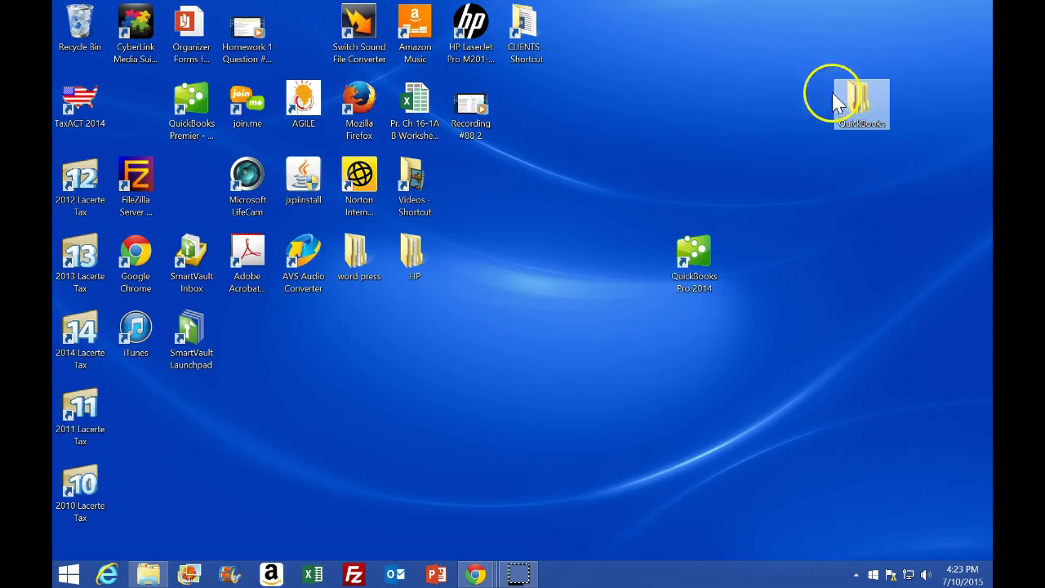
mouse_move(855, 125)
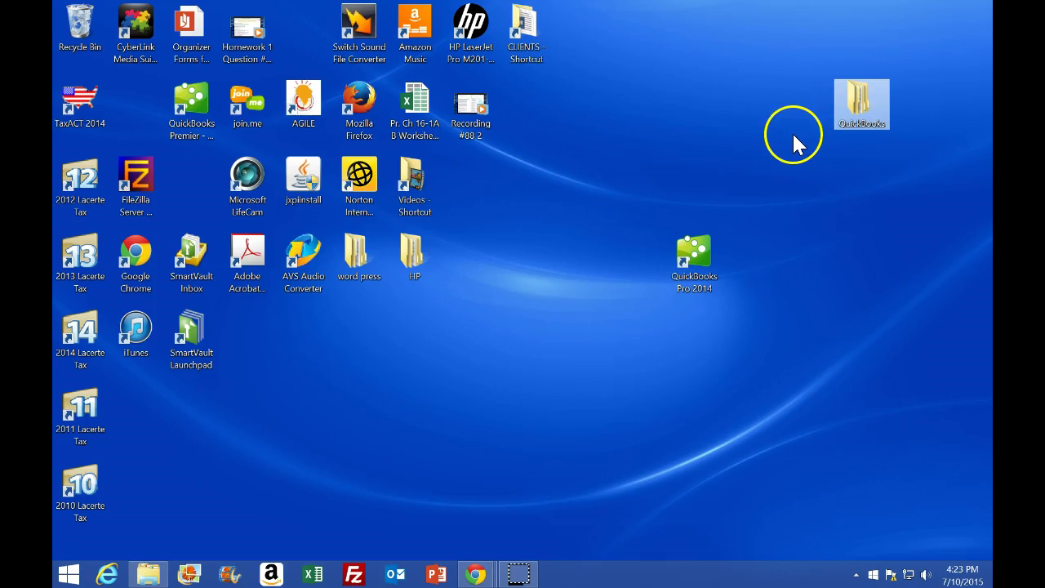
Open the QuickBooks folder and point out its Backup Files and Data Files subfolders.
double_click(861, 99)
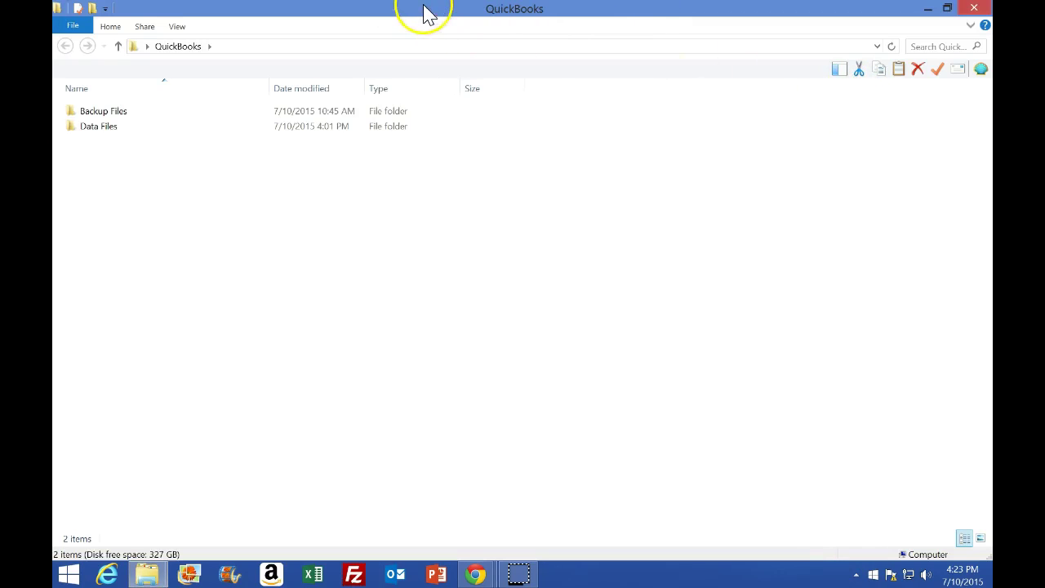
click(105, 114)
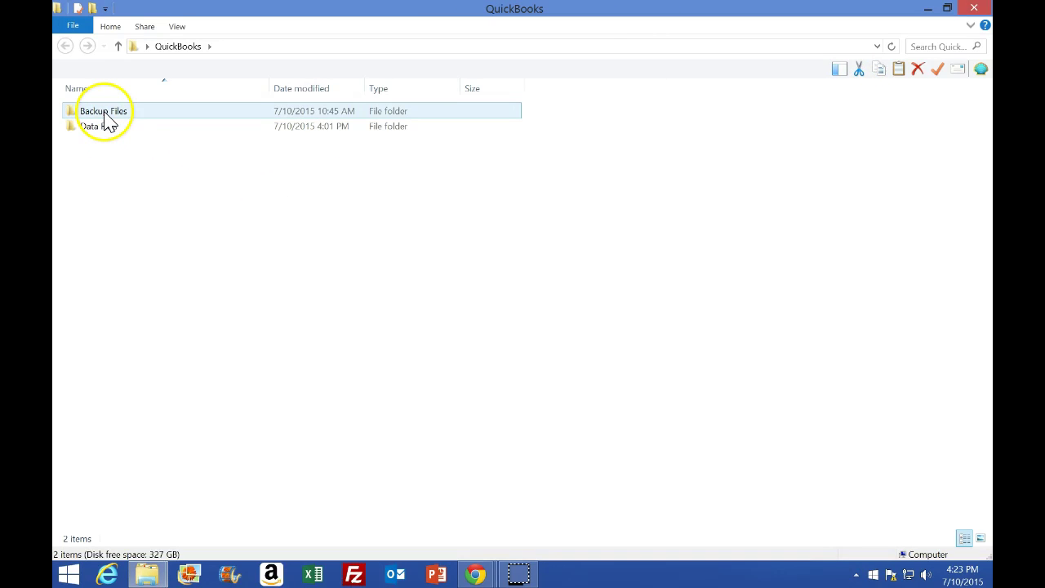
click(106, 129)
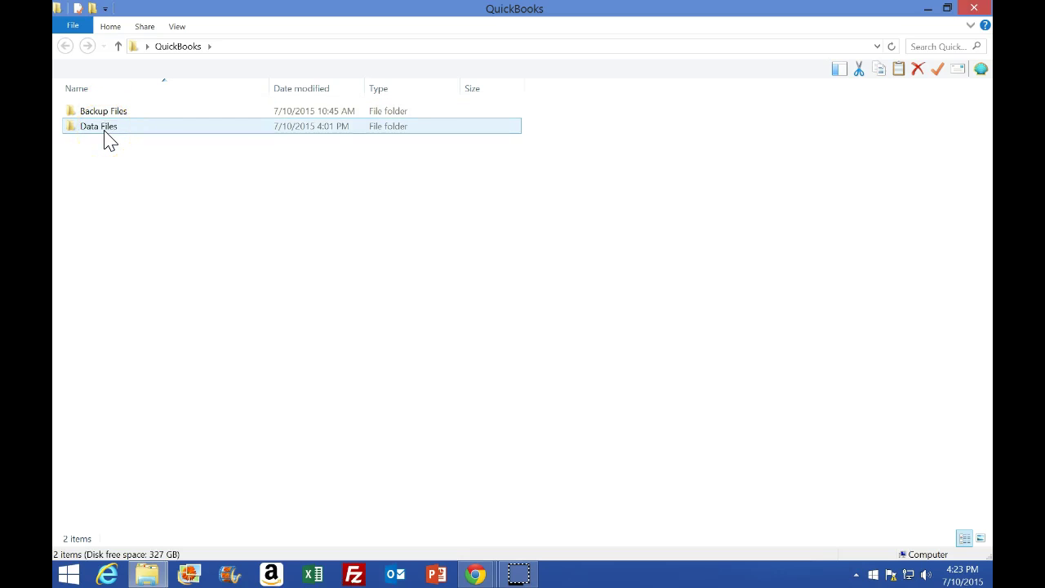
click(105, 160)
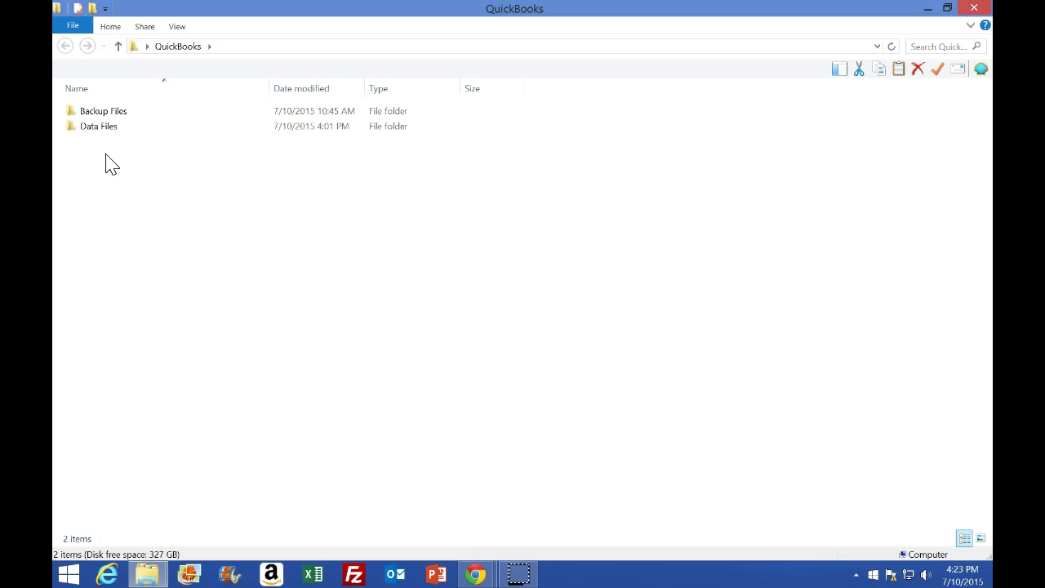
click(132, 145)
Create a new folder named 'Week 1' inside the QuickBooks folder.
right_click(98, 165)
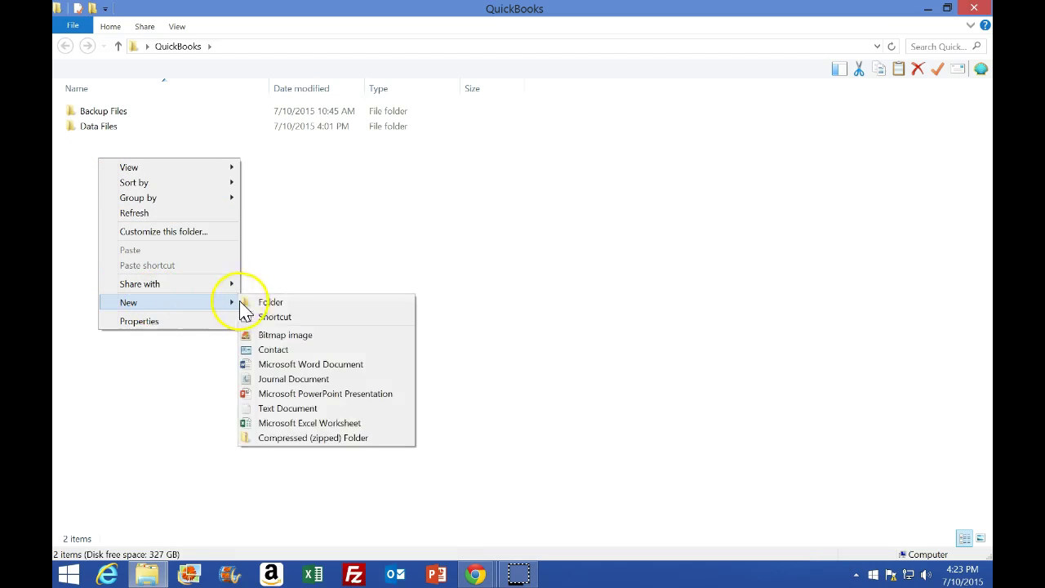
click(259, 300)
text(Week 1)
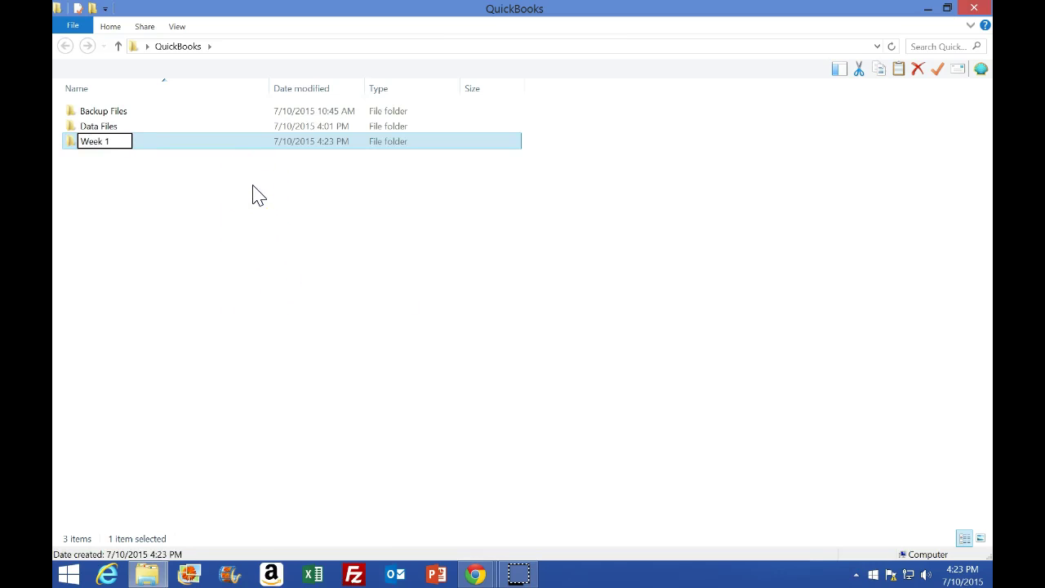
click(145, 205)
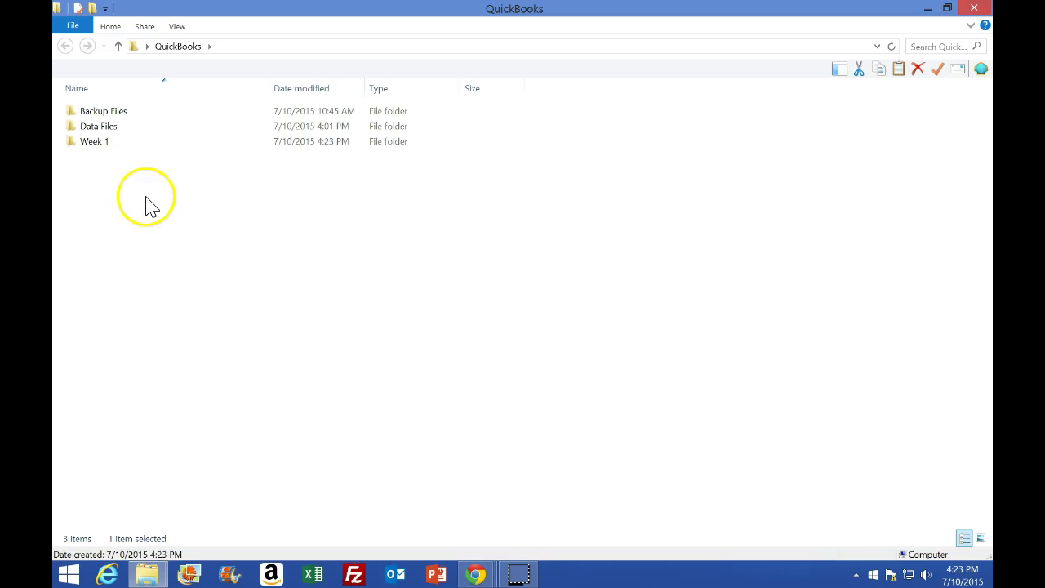
Inside Week 1, create a 'Ch. 1' subfolder, then close File Explorer.
double_click(133, 157)
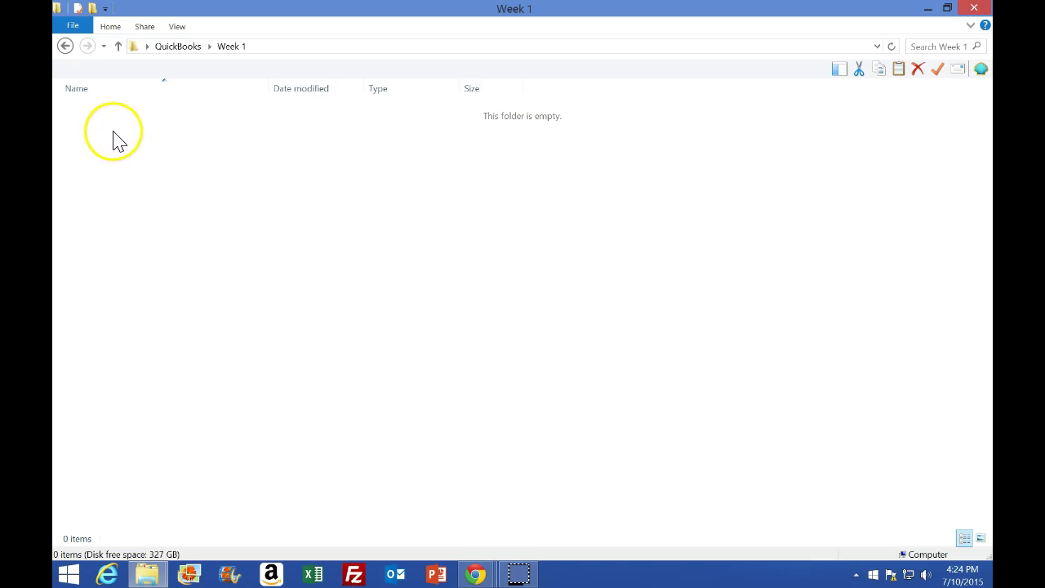
right_click(113, 132)
mouse_move(191, 291)
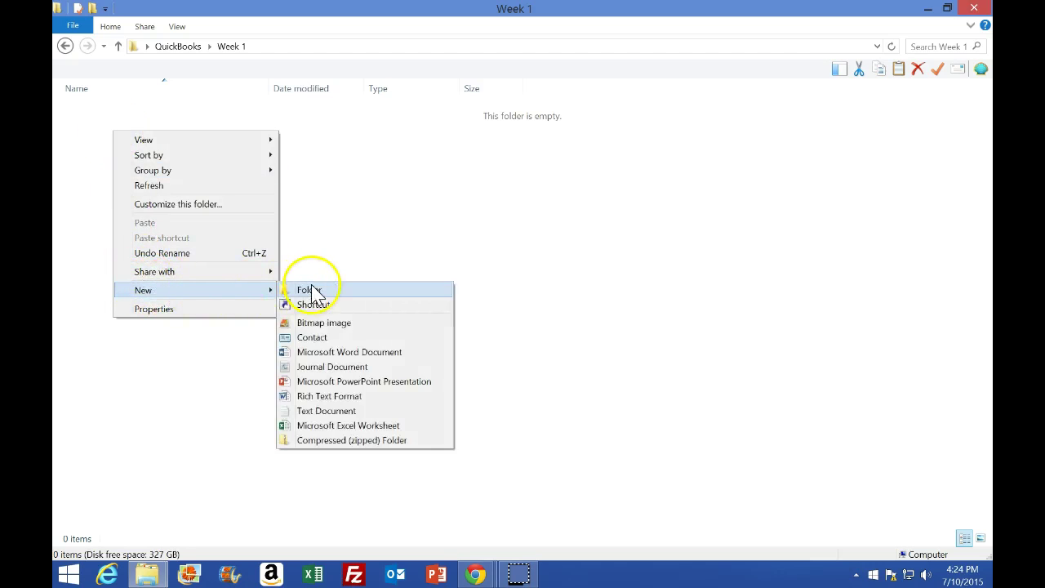
click(311, 289)
text(Ch. 1)
click(156, 158)
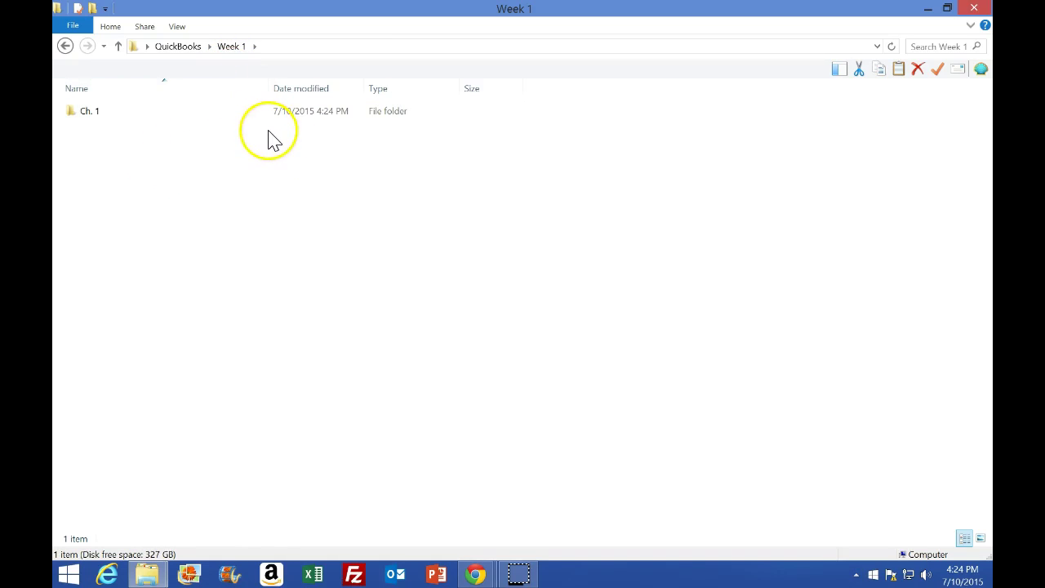
click(972, 9)
Restore the CourseSmart textbook from the taskbar and scroll to Figure 1.1 on page 5.
mouse_move(476, 568)
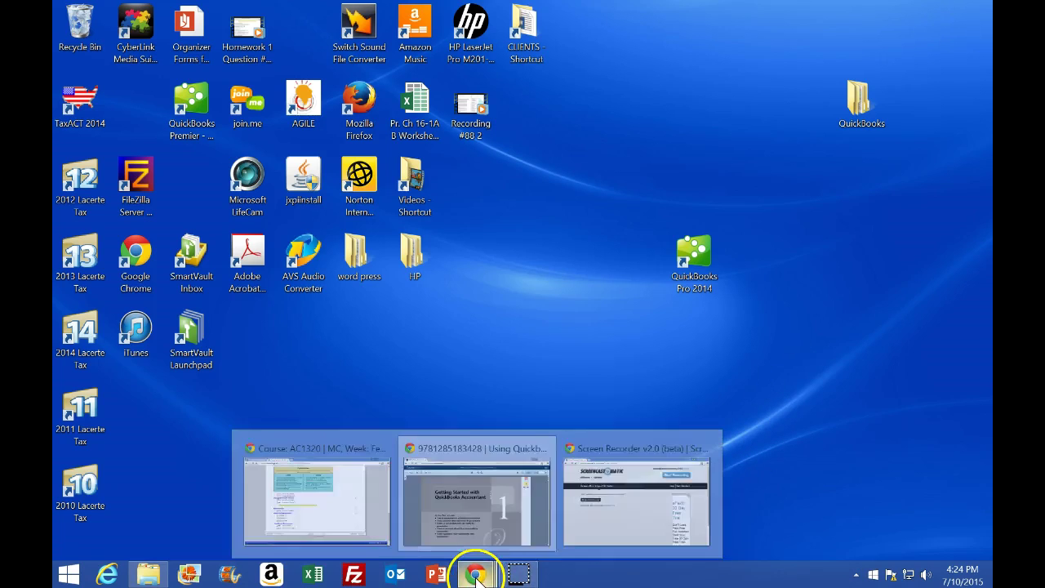
click(485, 509)
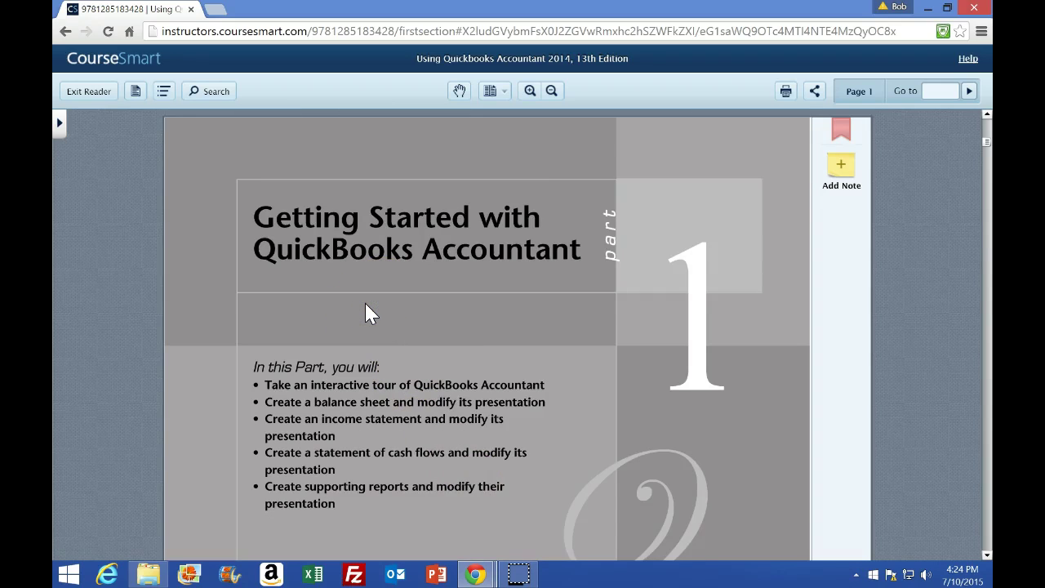
scroll(365, 303, down, 2)
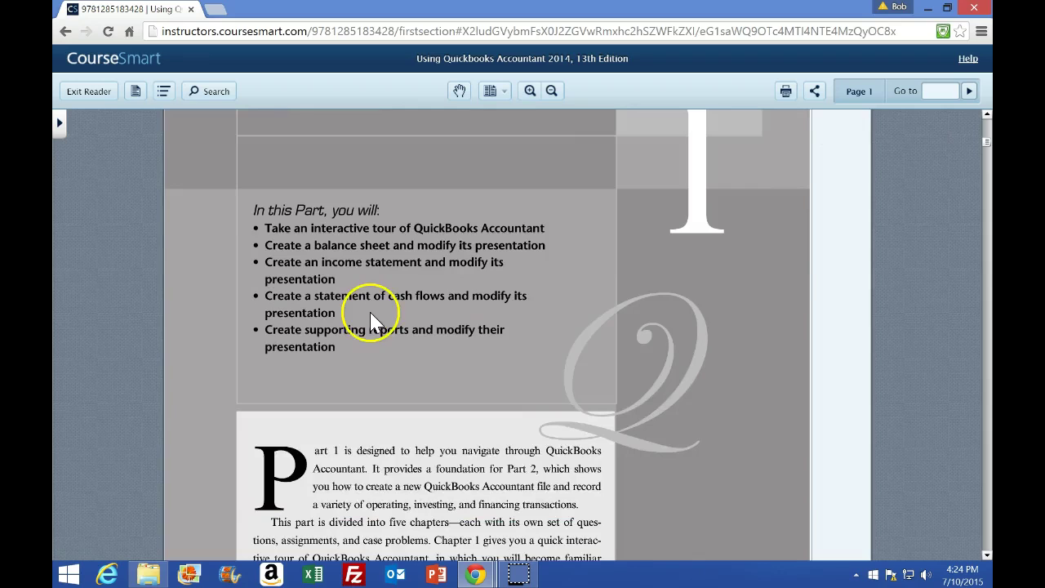
scroll(366, 304, down, 2)
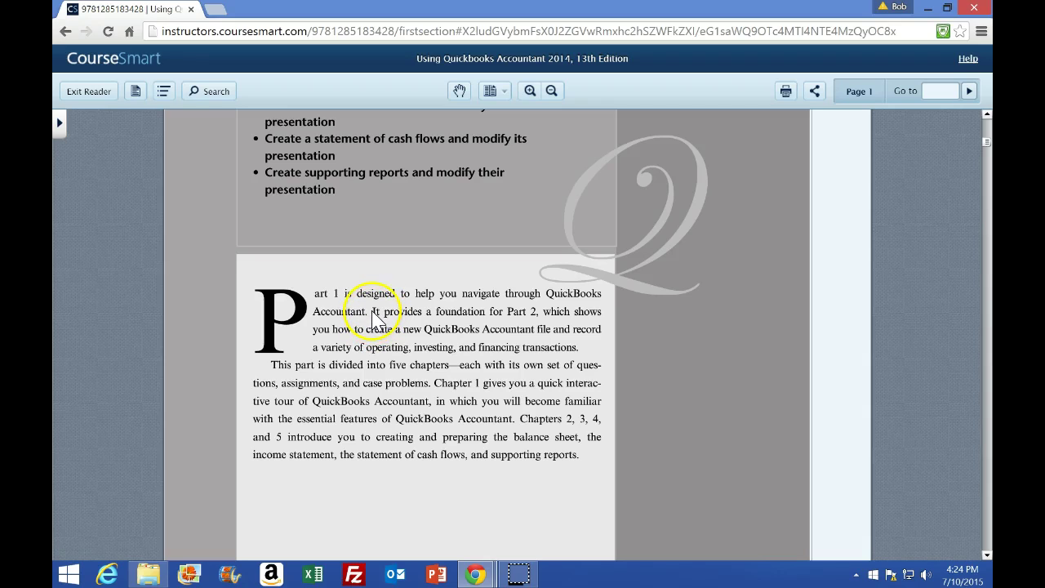
scroll(374, 320, down, 5)
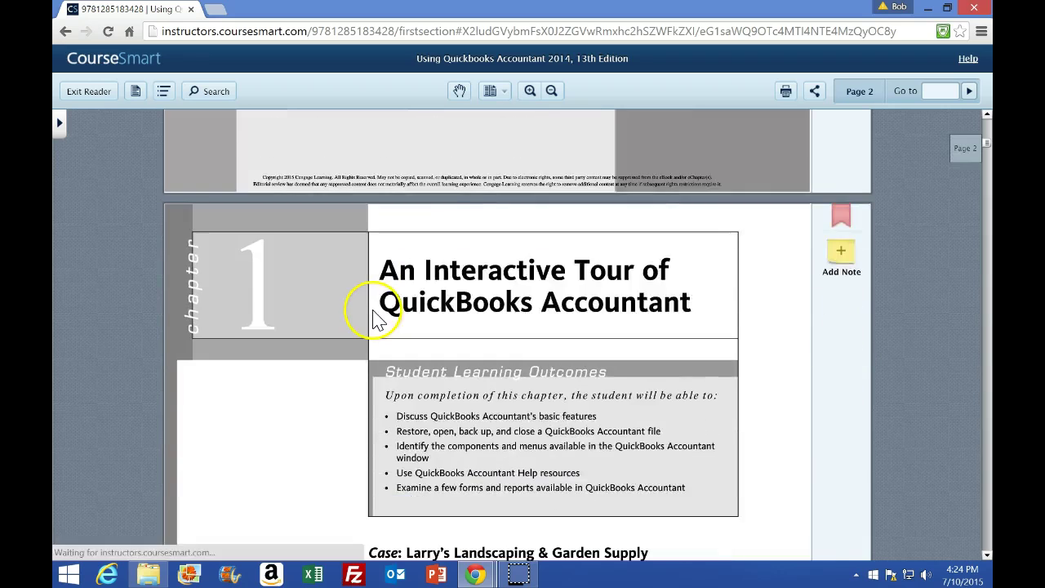
scroll(374, 320, down, 3)
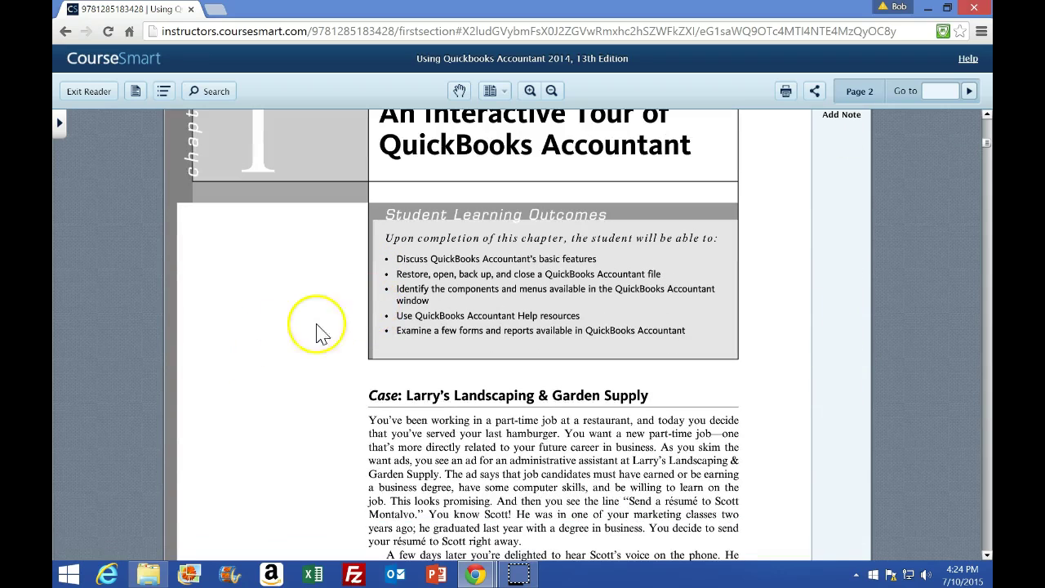
scroll(315, 336, down, 3)
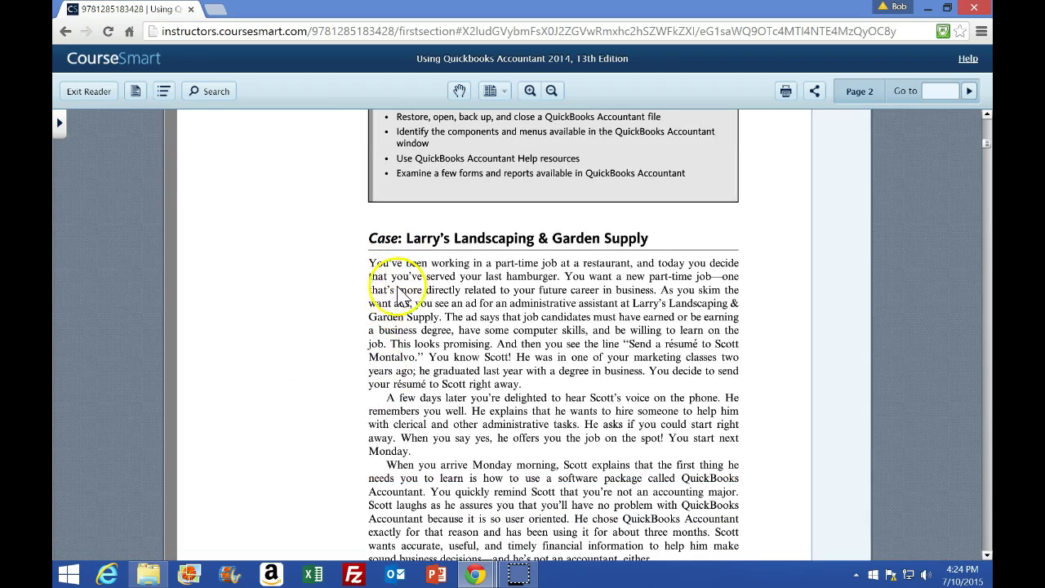
scroll(351, 326, up, 2)
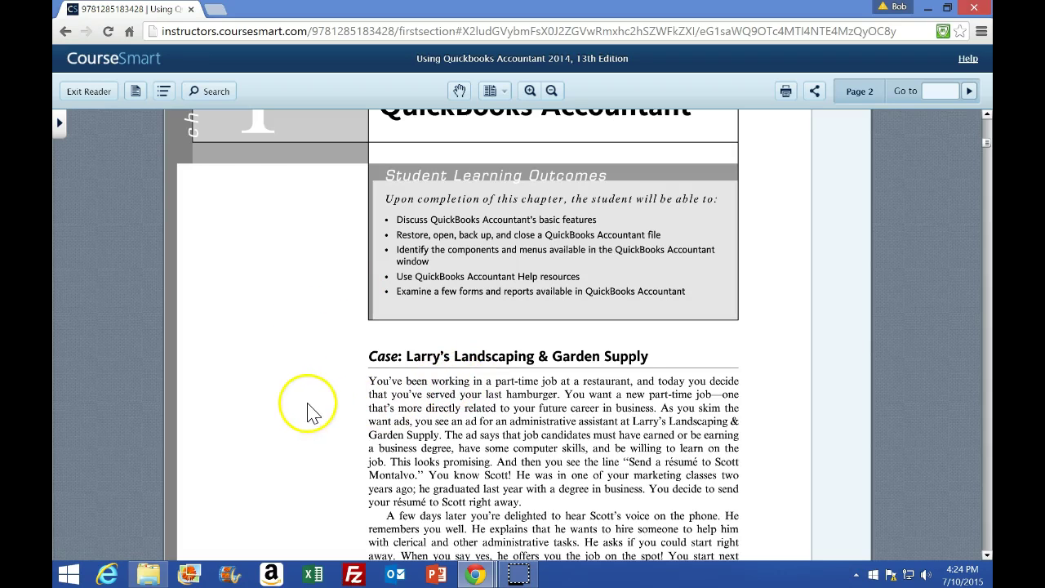
scroll(300, 406, down, 10)
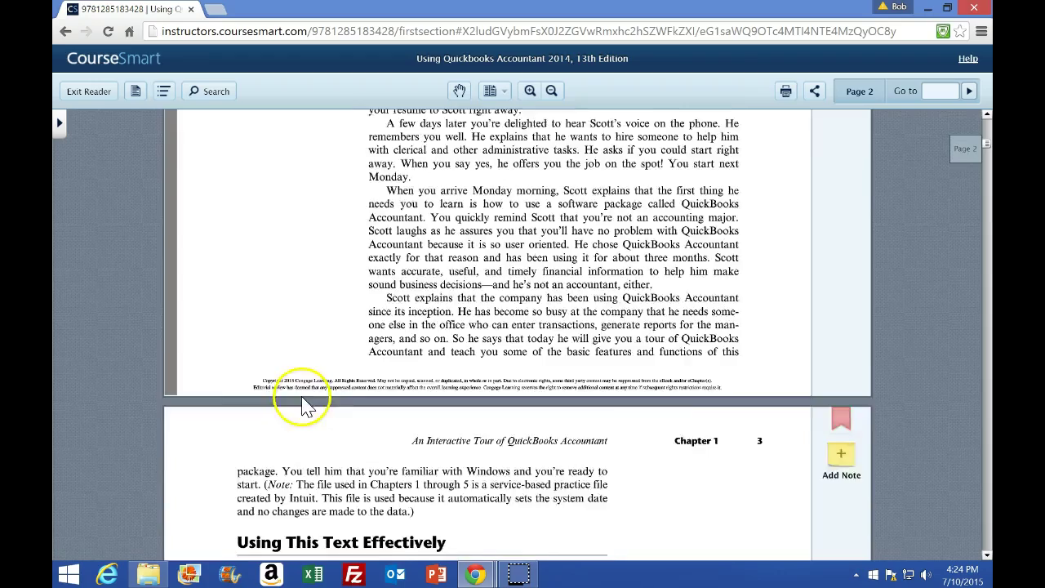
scroll(303, 408, down, 10)
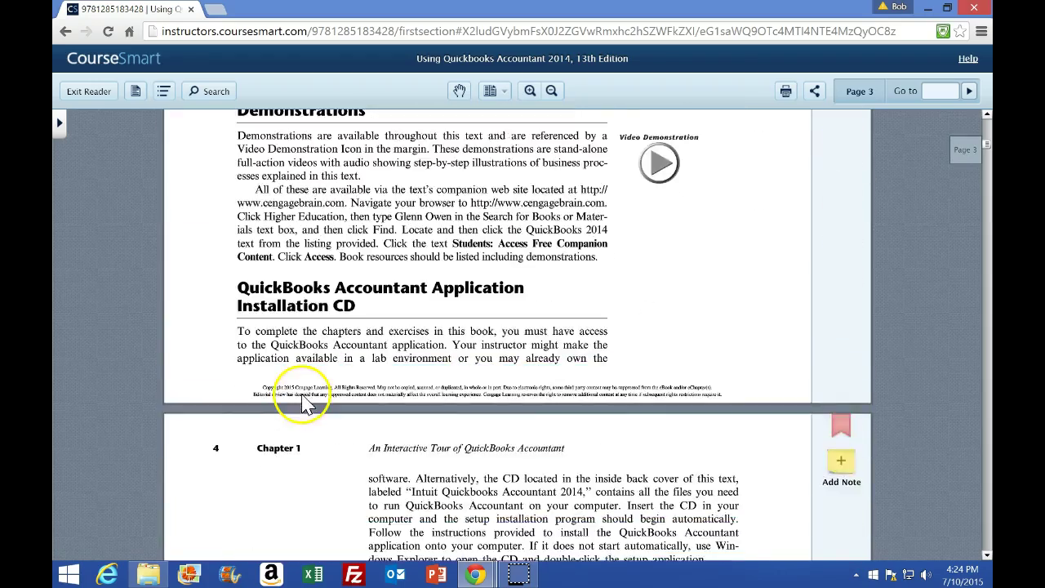
scroll(309, 404, down, 10)
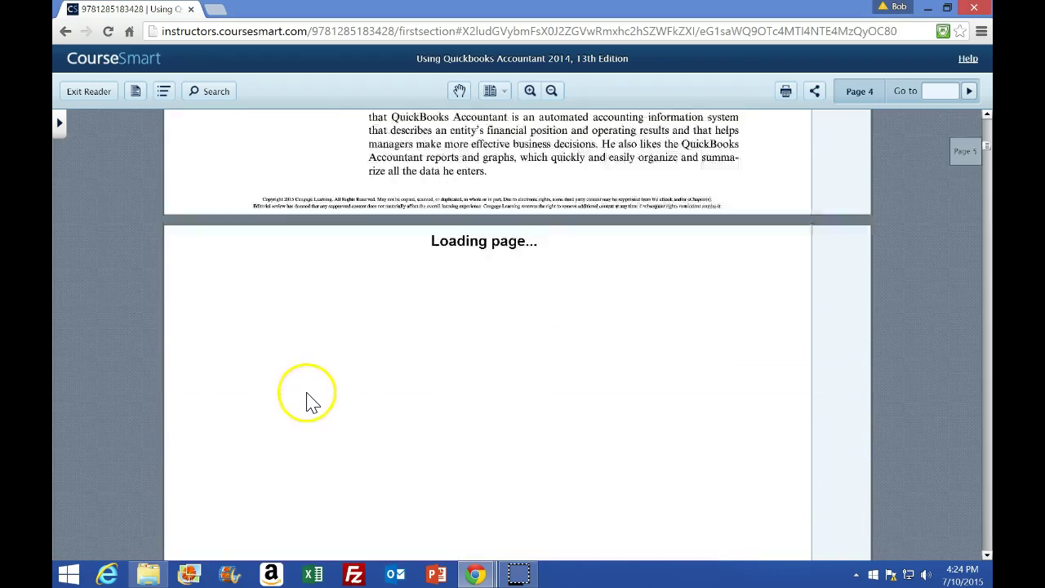
scroll(310, 401, down, 5)
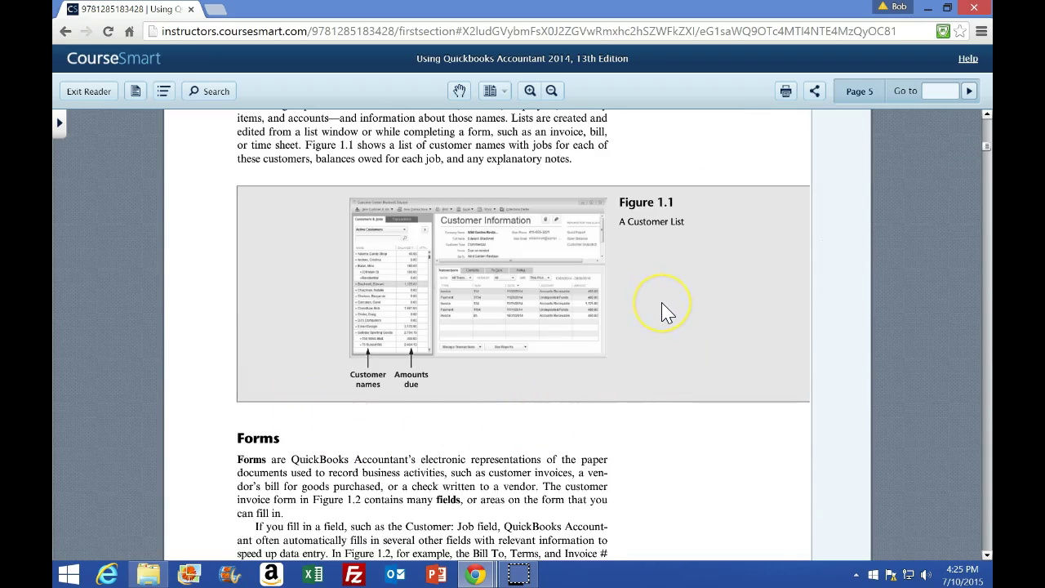
Scroll the e-book through pages 6–8 to the 'To launch QuickBooks Accountant in Windows' steps.
click(431, 237)
click(343, 248)
click(329, 251)
click(315, 275)
scroll(309, 294, down, 5)
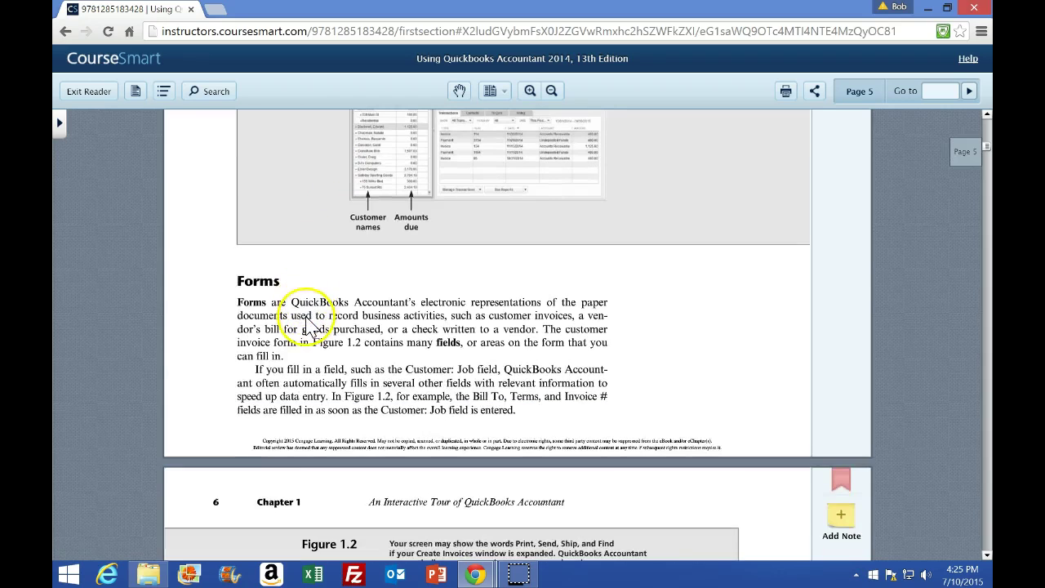
scroll(309, 322, down, 2)
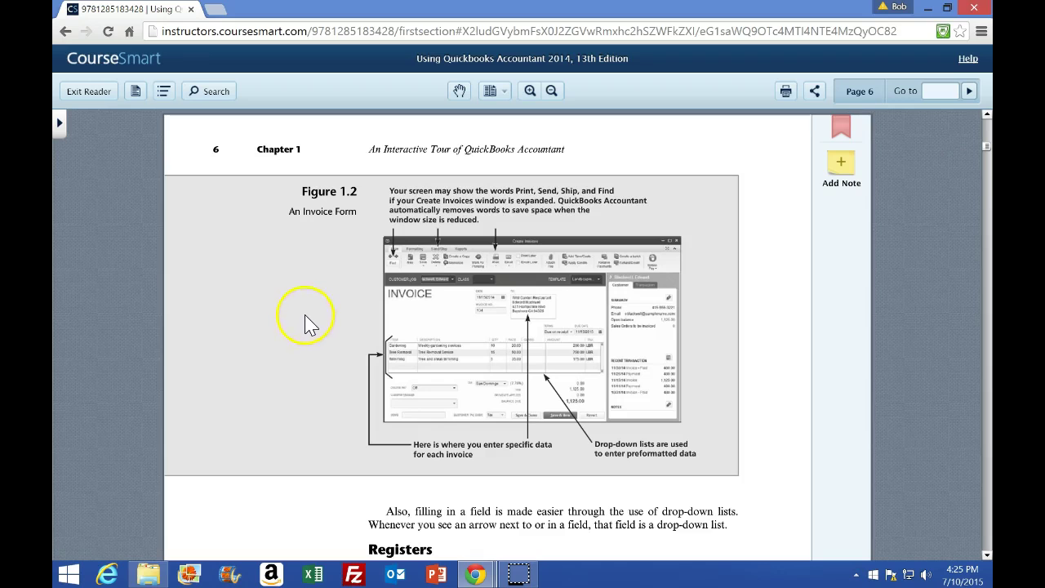
scroll(300, 324, down, 2)
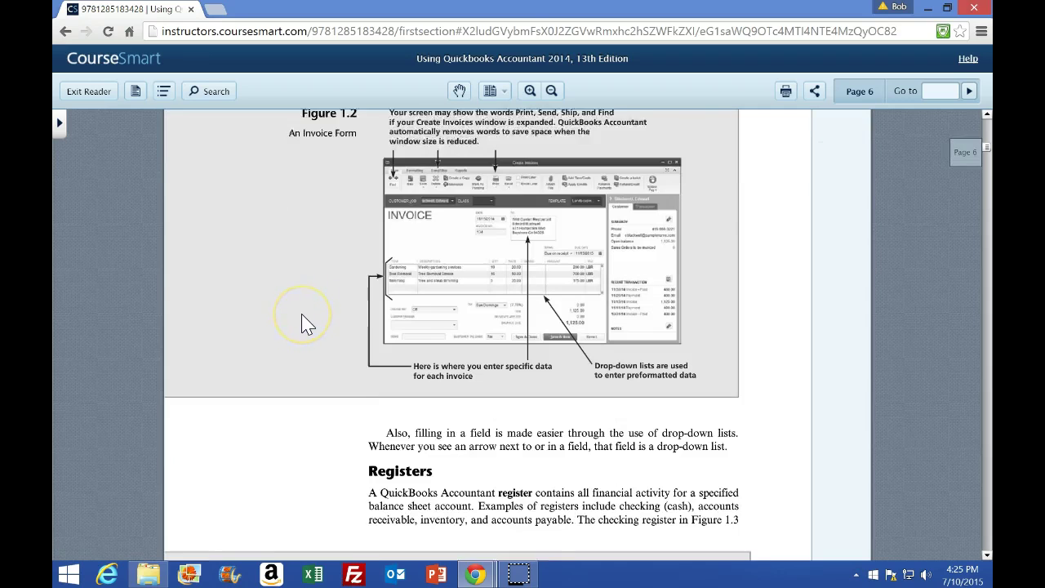
scroll(302, 324, down, 5)
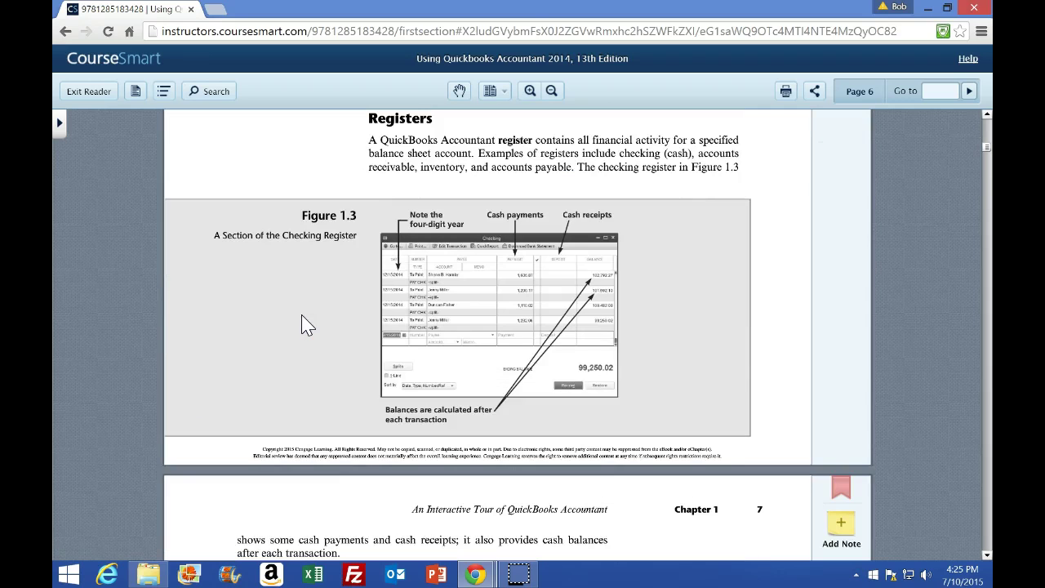
scroll(301, 324, down, 6)
click(285, 333)
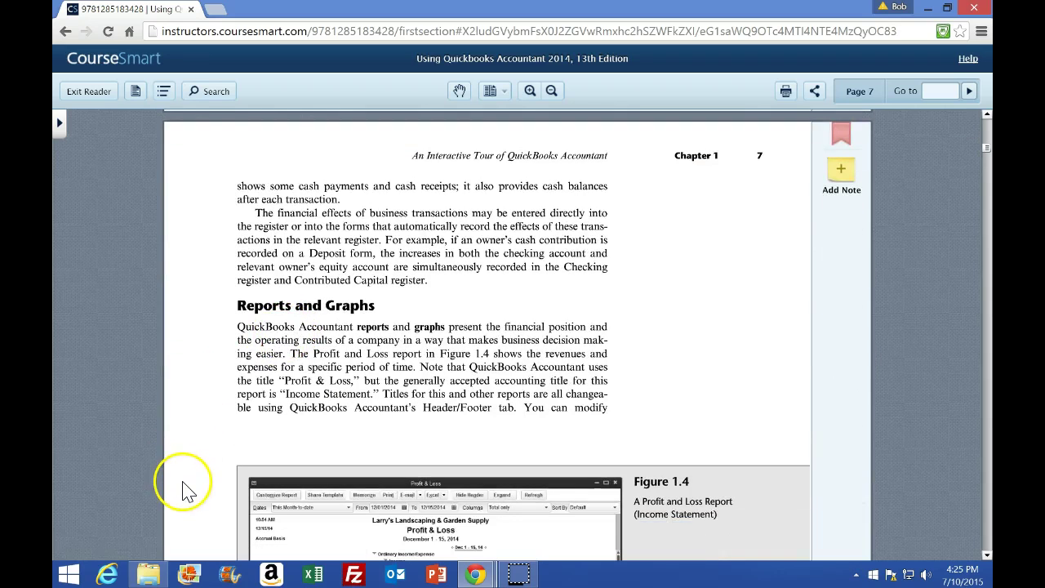
scroll(147, 392, down, 20)
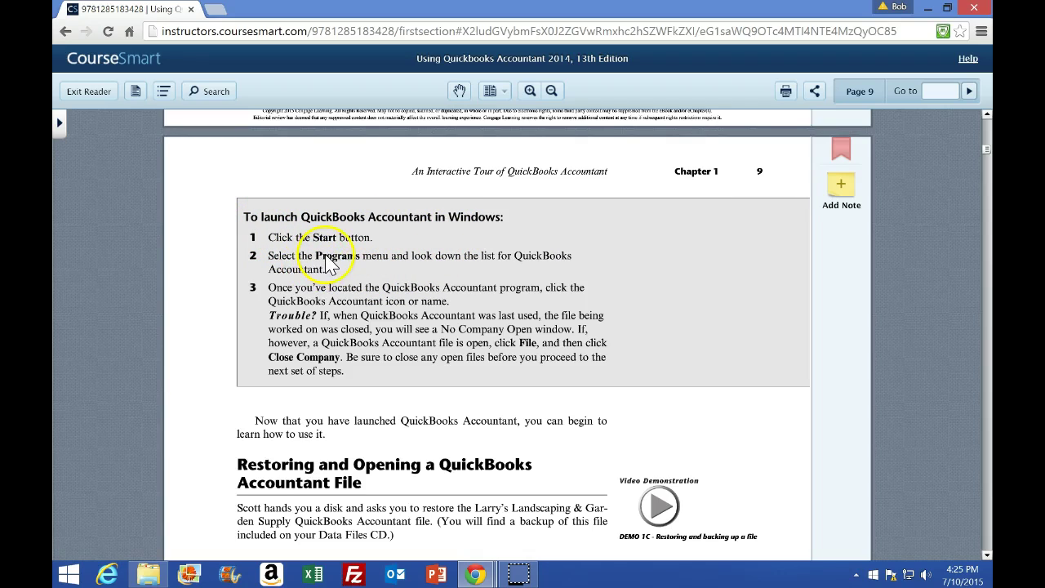
Locate QuickBooks Pro 2014 under All Programs > QuickBooks, then minimize the textbook browser.
click(69, 573)
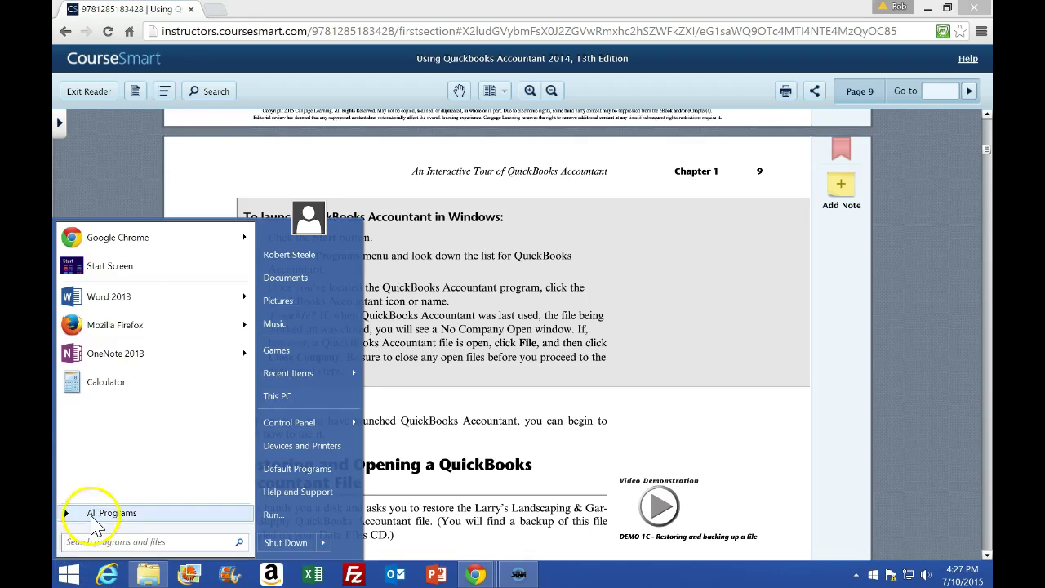
click(96, 511)
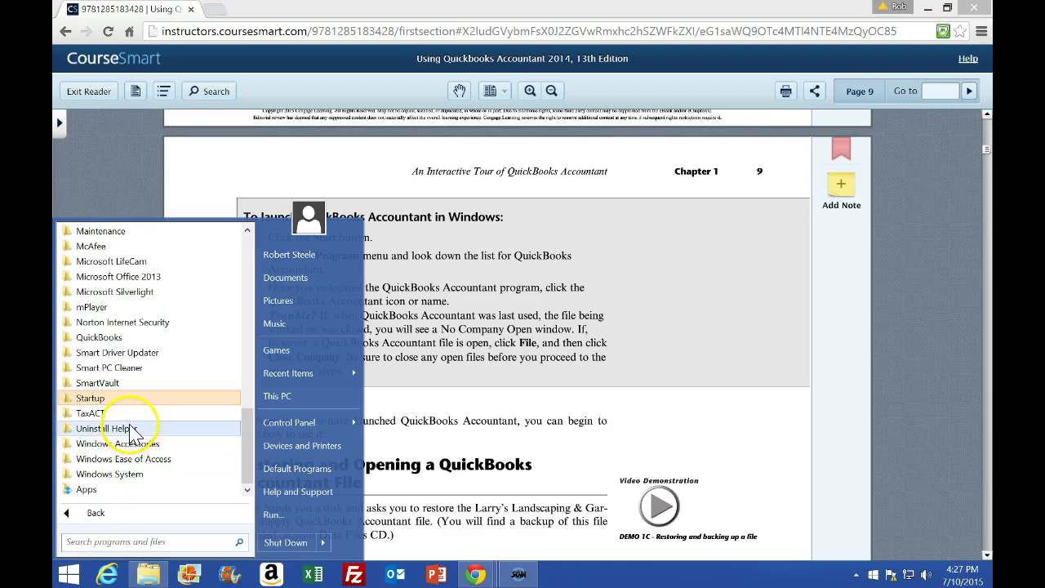
scroll(133, 432, up, 1)
click(100, 384)
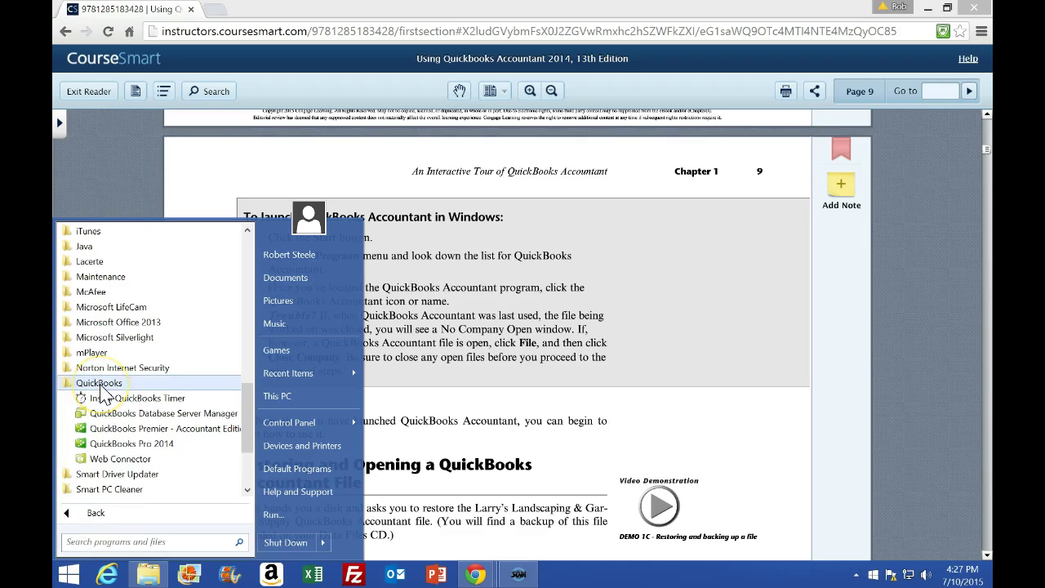
click(123, 429)
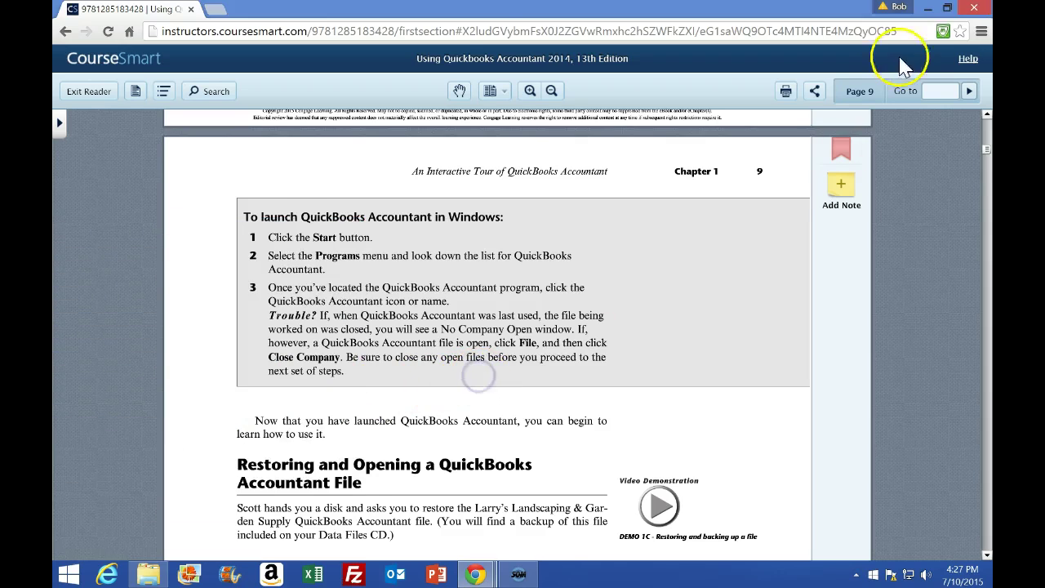
click(927, 9)
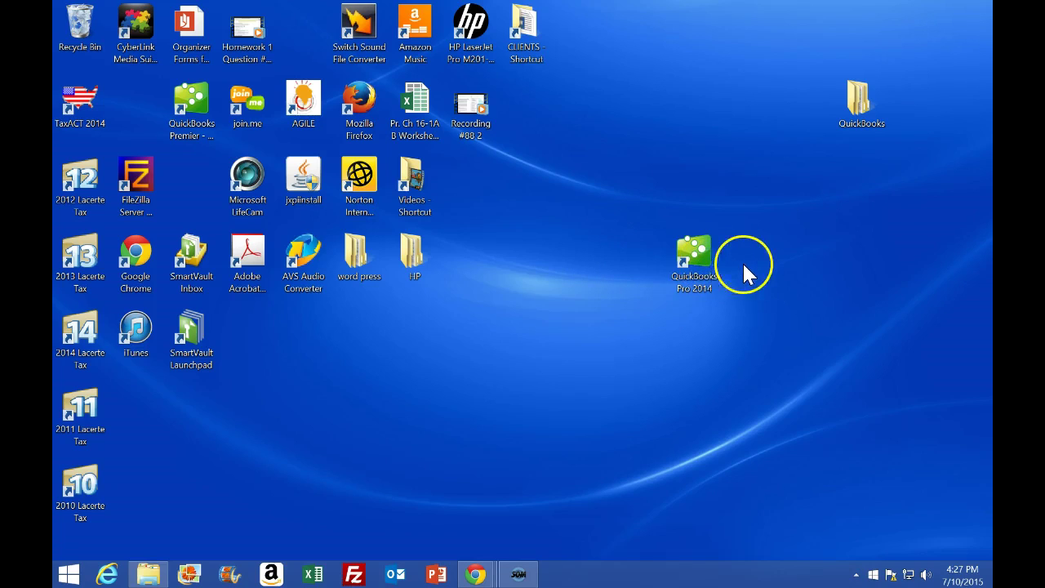
double_click(859, 116)
drag(534, 12, 987, 9)
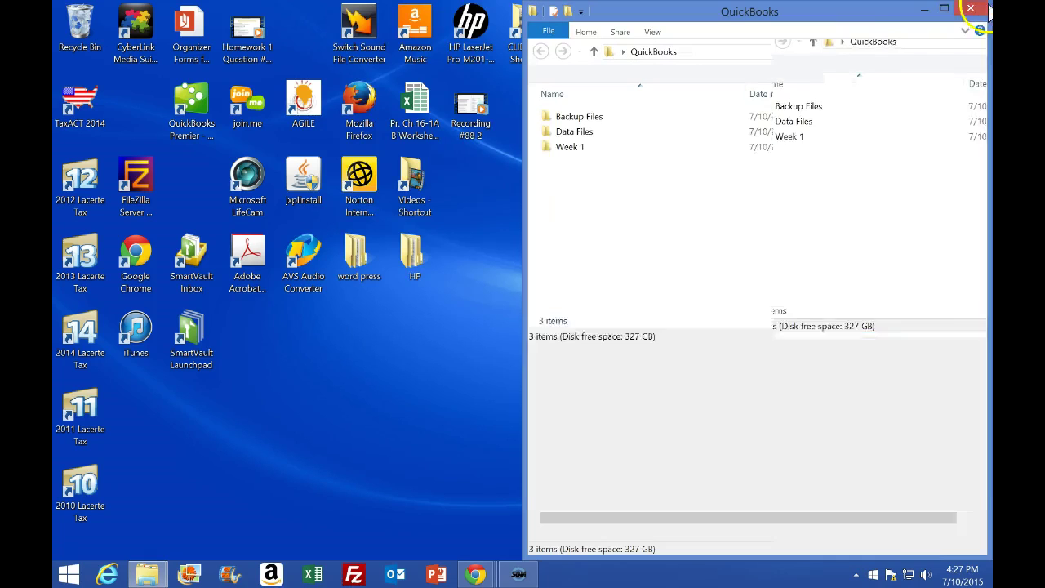
double_click(576, 136)
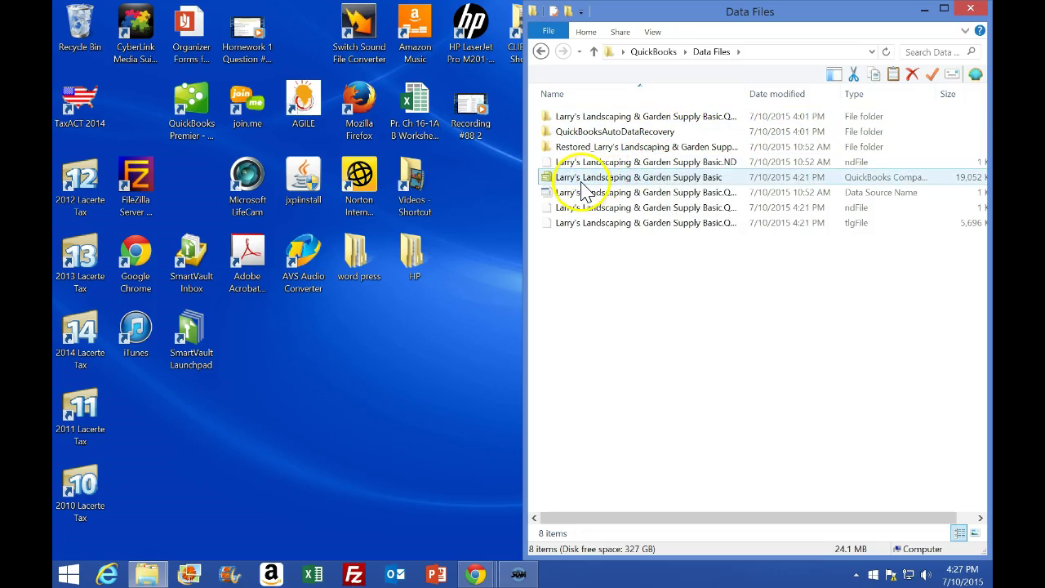
click(963, 11)
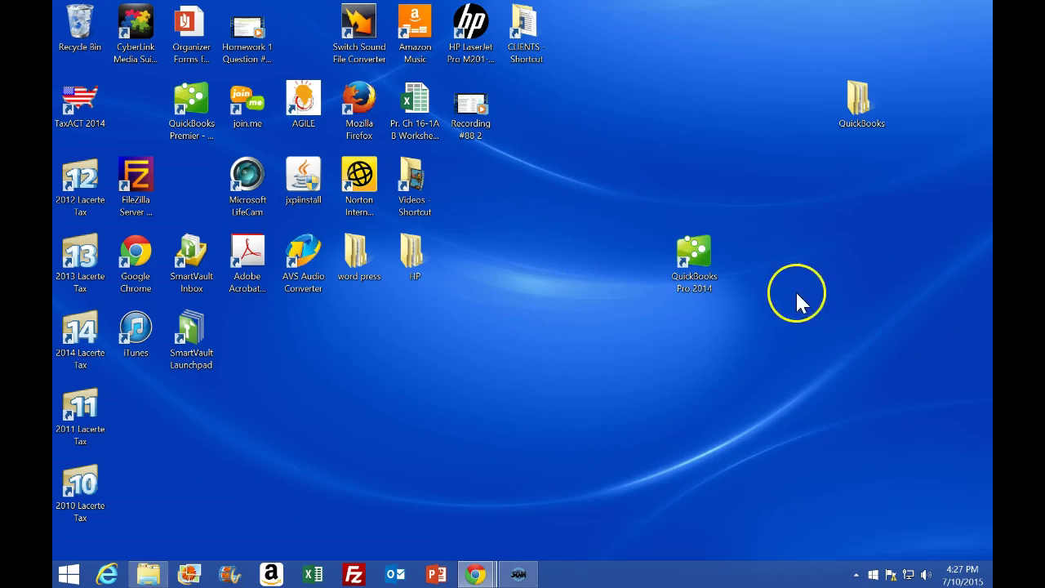
Launch QuickBooks Pro 2014 from its desktop shortcut and bring up the No Company Open window.
double_click(707, 266)
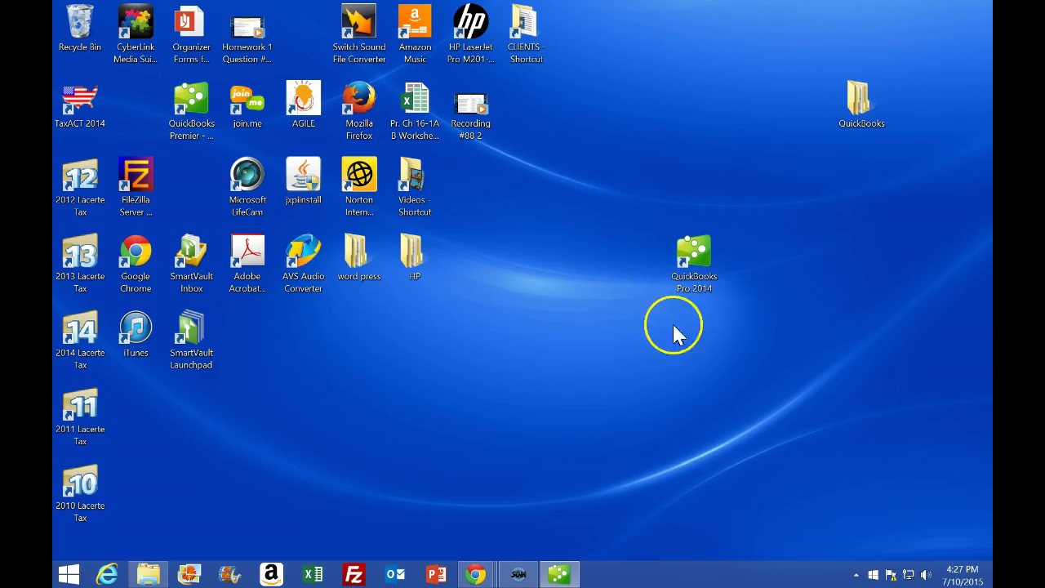
click(562, 571)
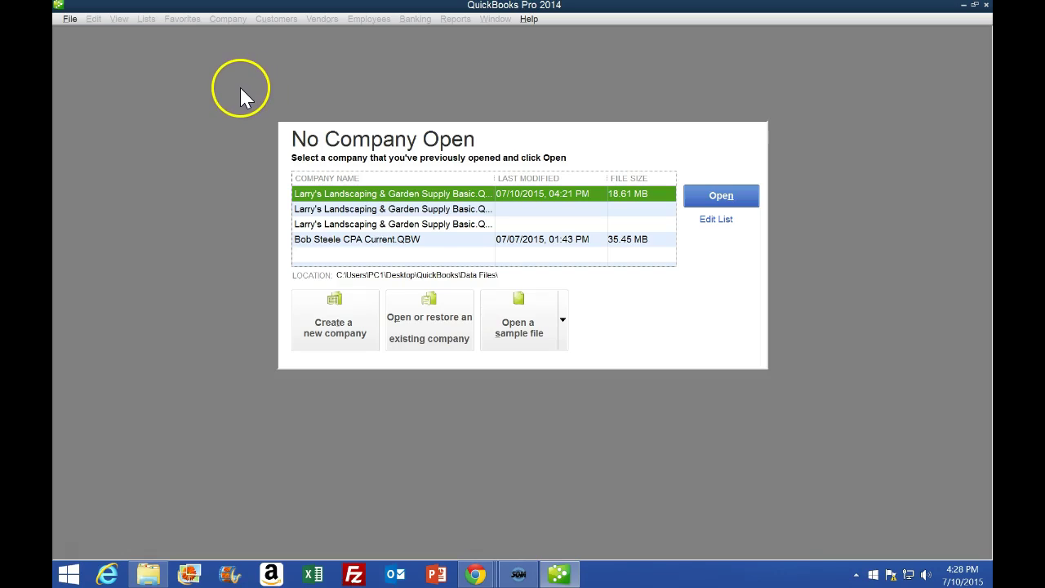
Open the Larry's Landscaping & Garden Supply Basic file from Desktop > QuickBooks > Data Files.
click(72, 20)
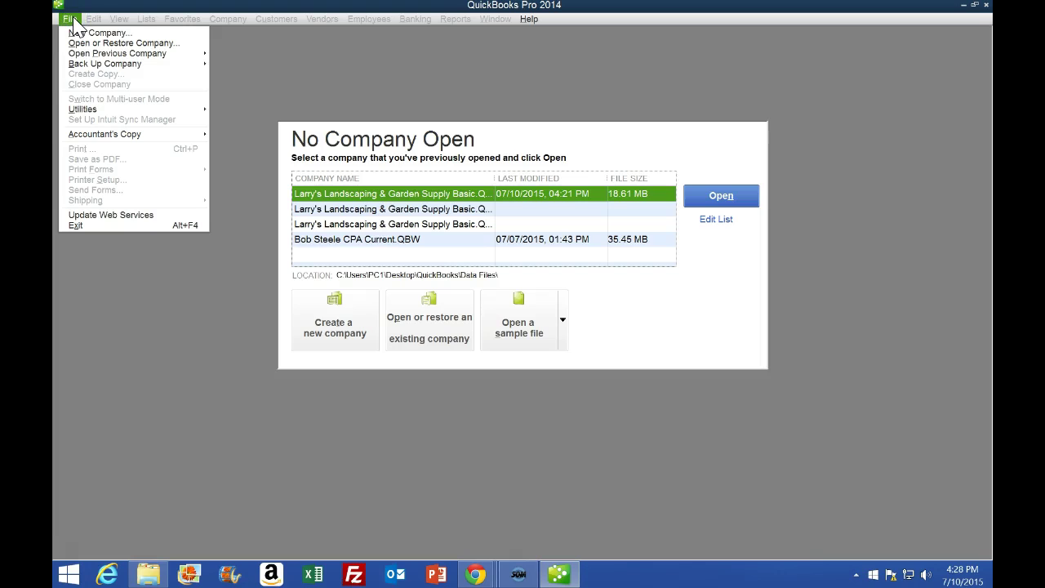
click(152, 44)
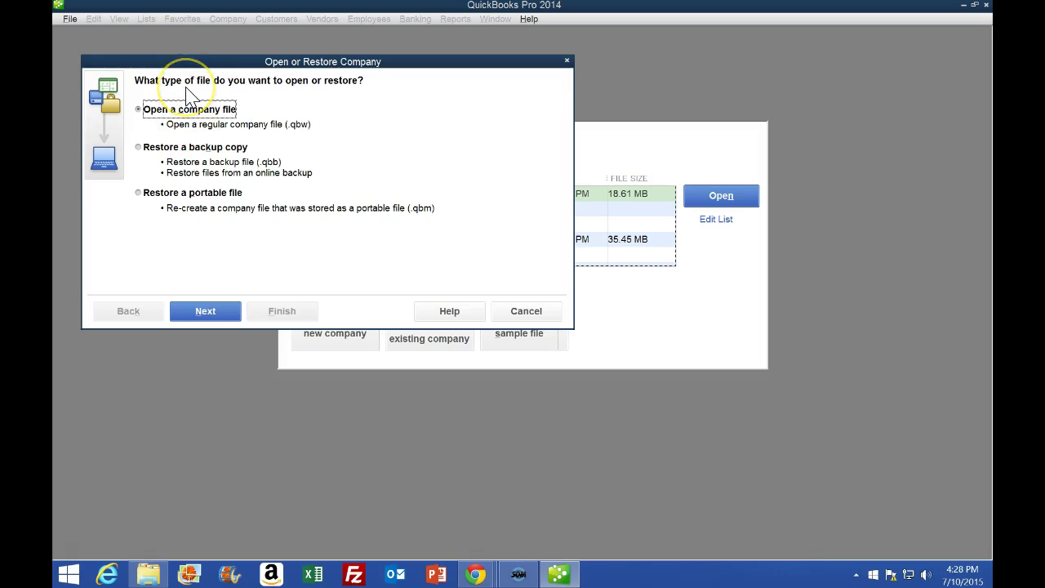
click(206, 310)
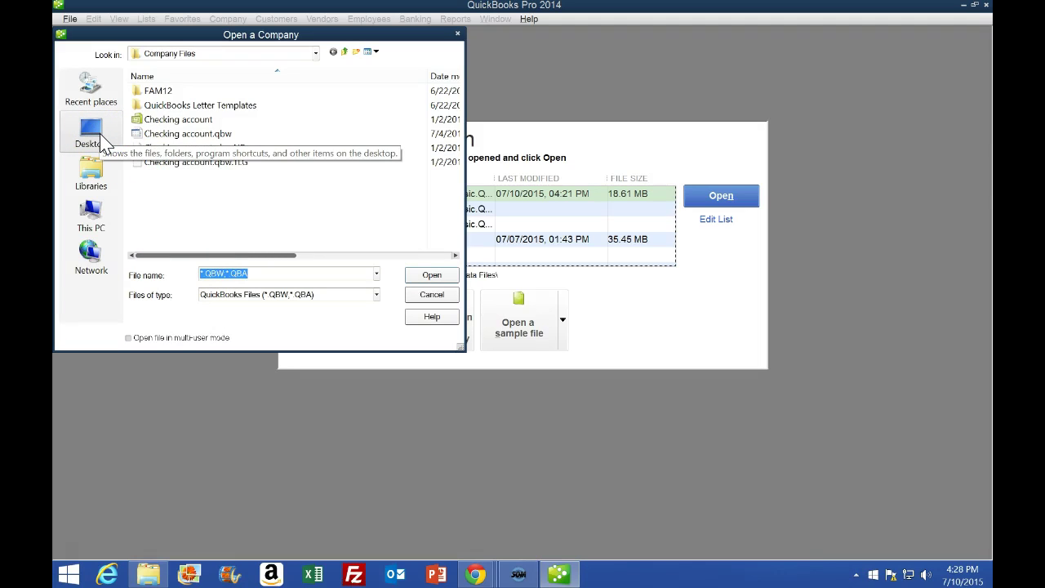
click(91, 135)
drag(460, 107, 451, 181)
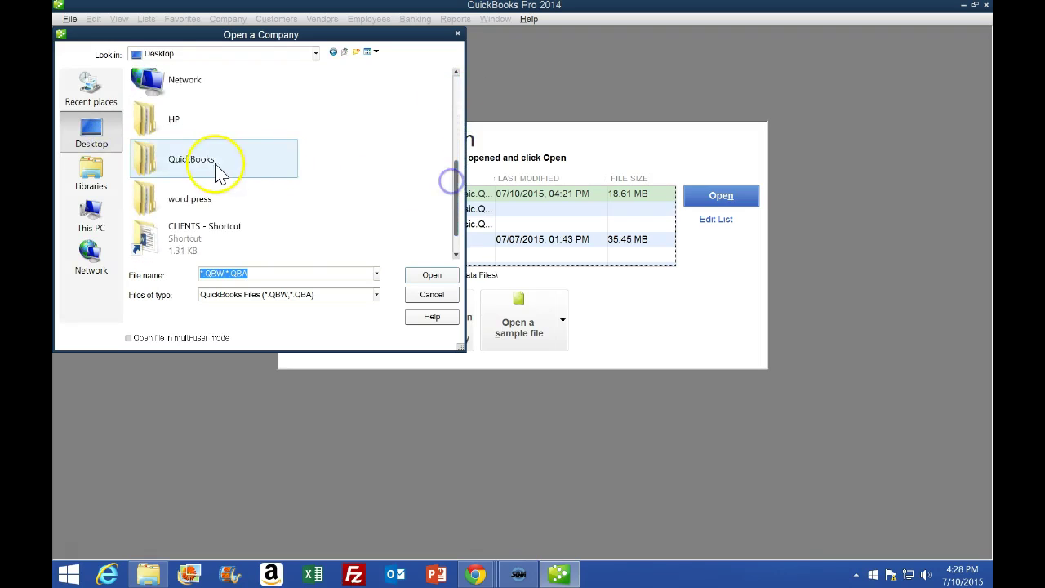
double_click(219, 171)
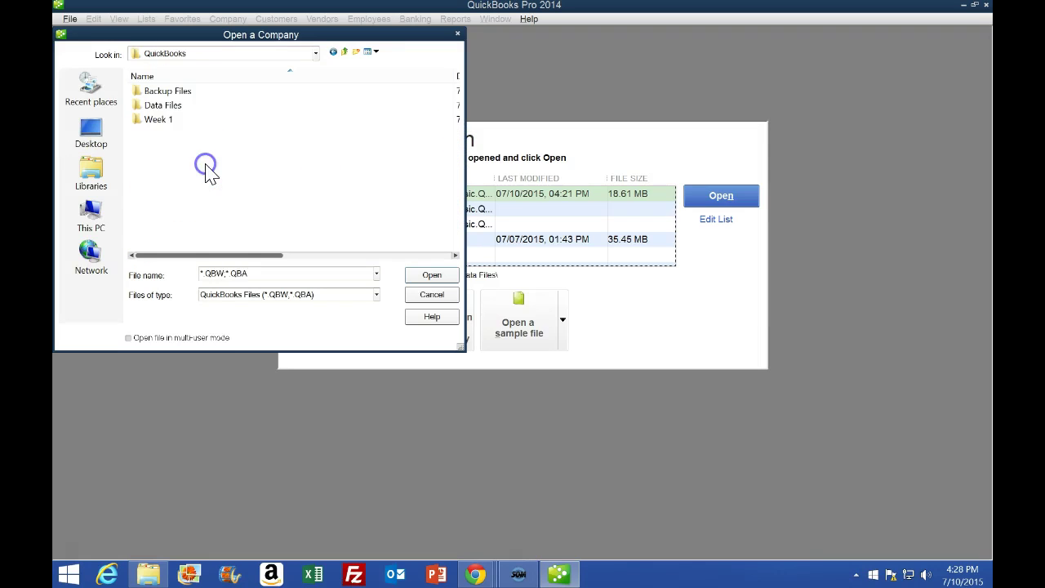
double_click(169, 111)
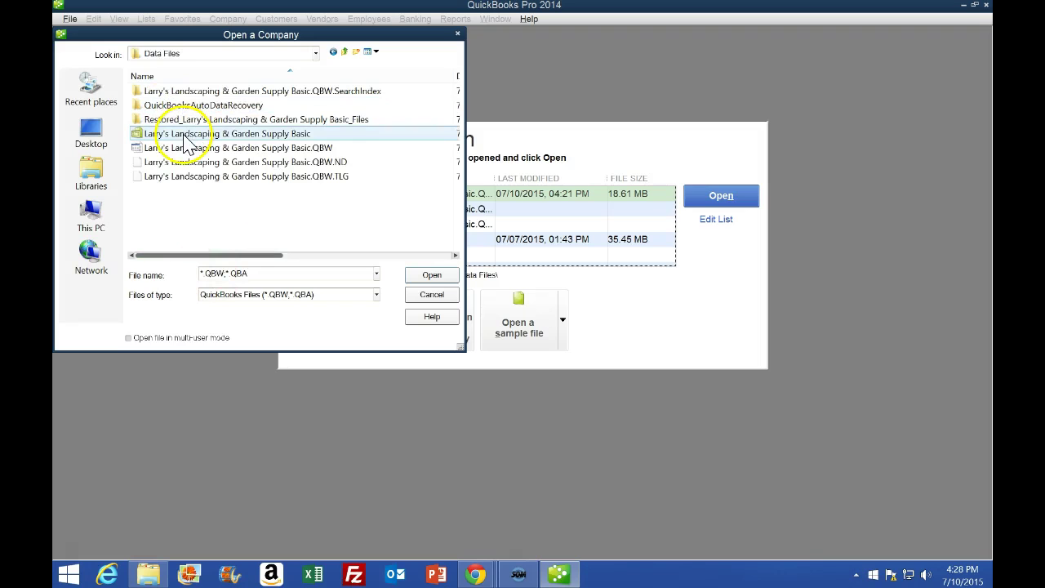
double_click(183, 139)
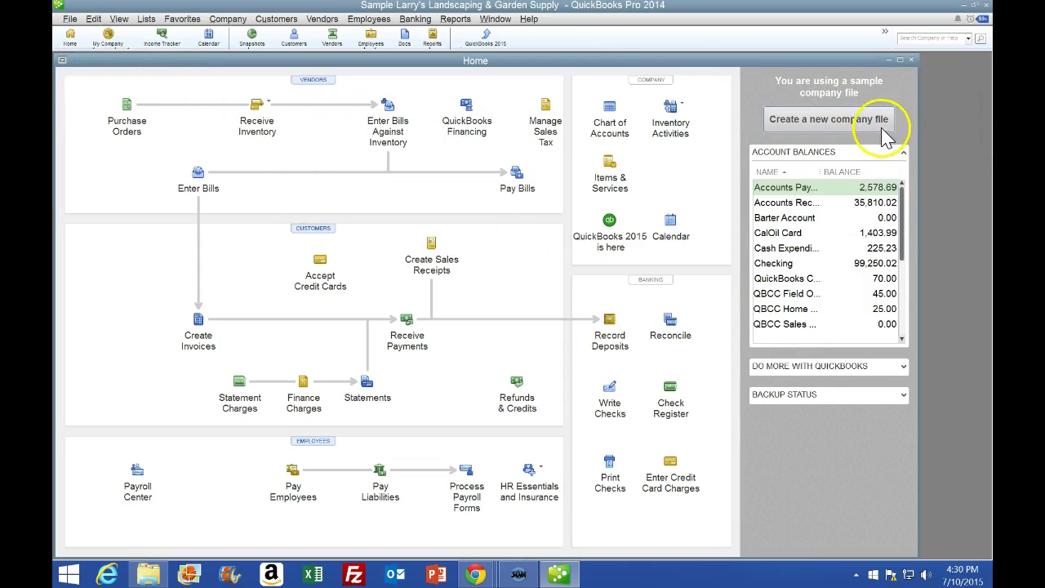
Maximize the Home page window and turn on View > Open Window List.
click(901, 61)
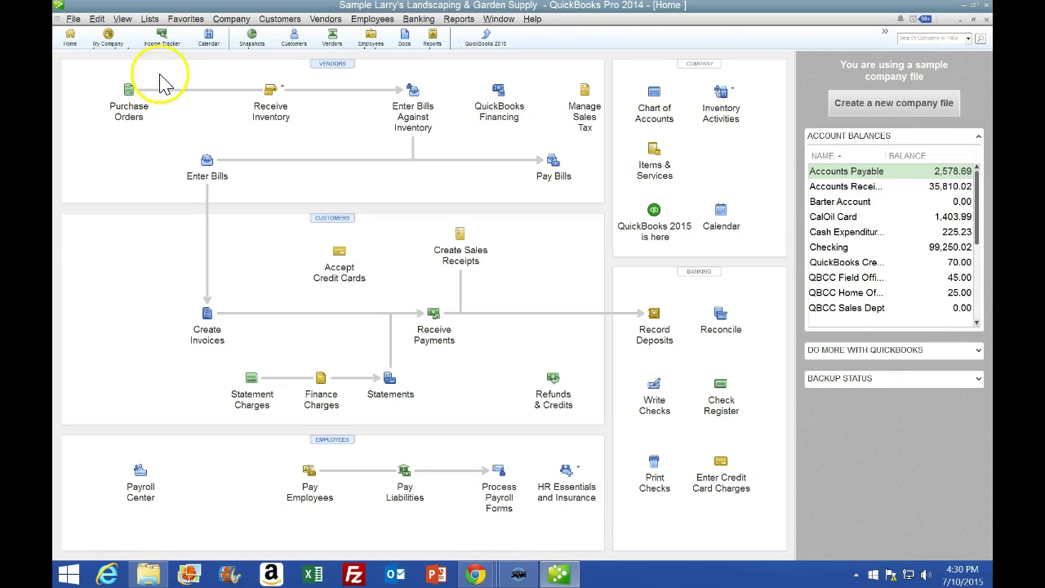
click(122, 19)
click(155, 32)
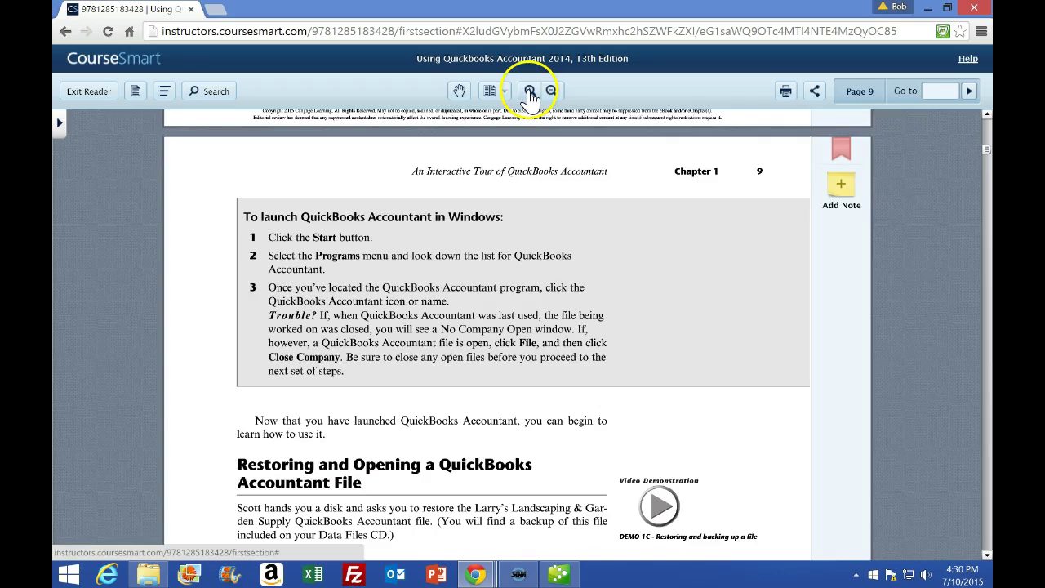
Enlarge the e-book text and scroll through the backup-restore steps toward Figure 1.6.
click(530, 91)
scroll(507, 253, down, 3)
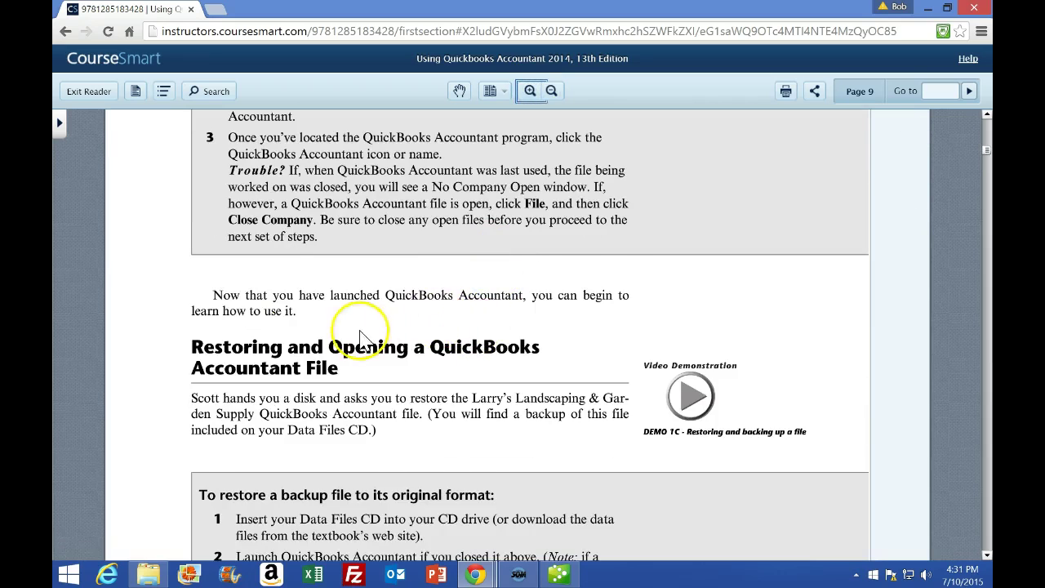
scroll(311, 351, down, 2)
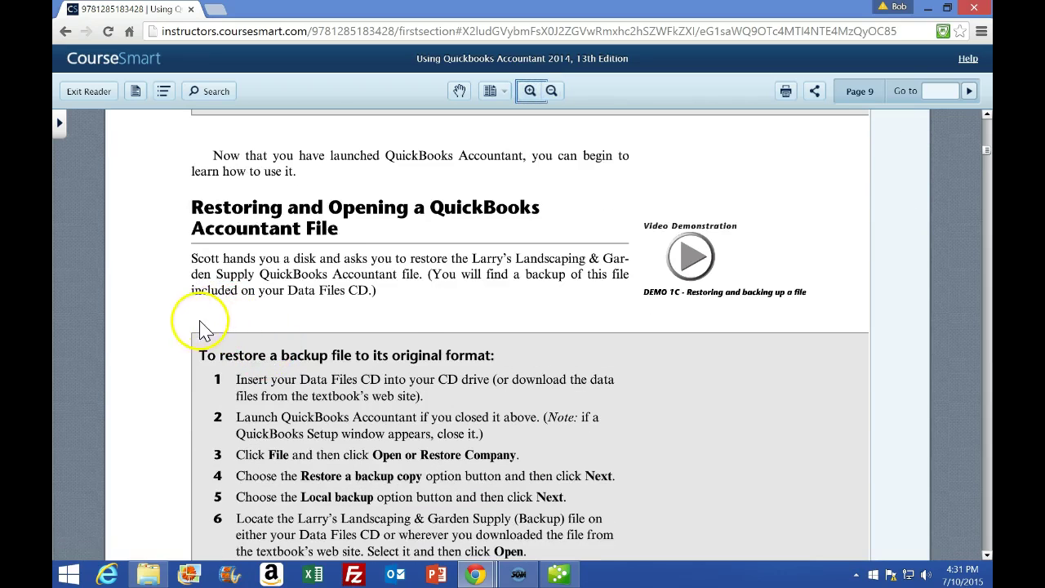
scroll(133, 375, down, 1)
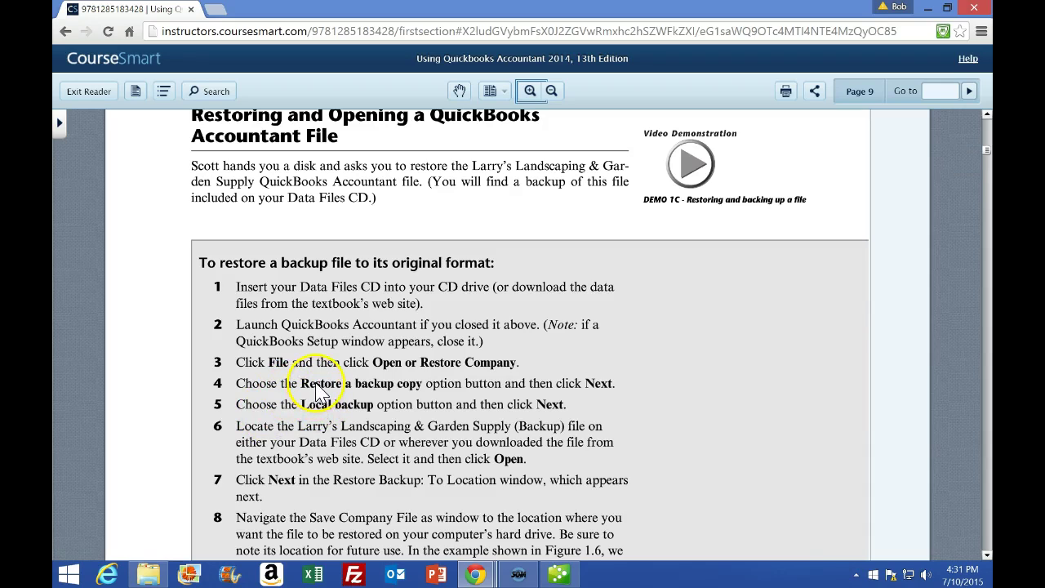
scroll(318, 400, down, 1)
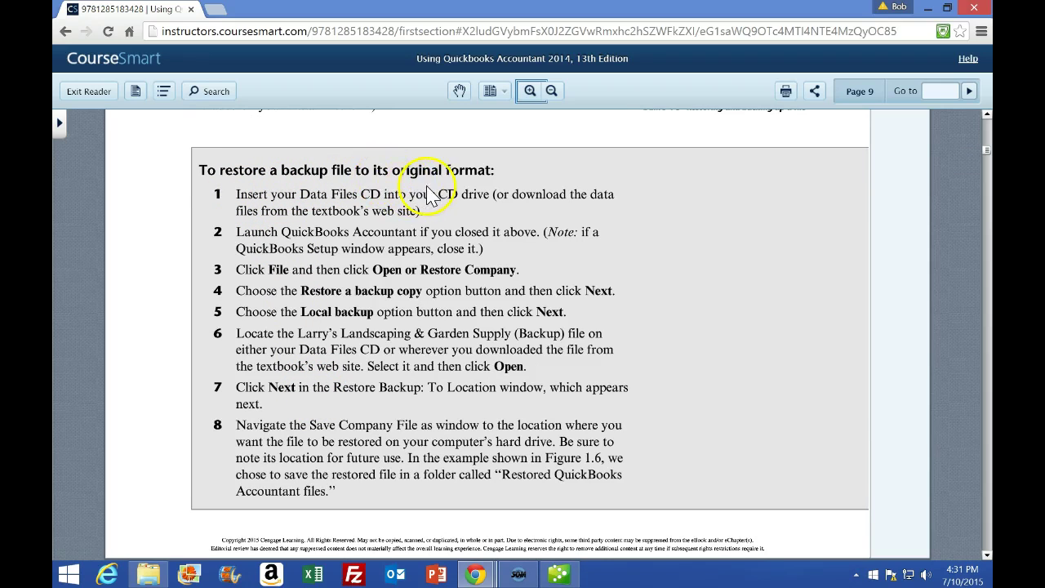
scroll(427, 196, down, 1)
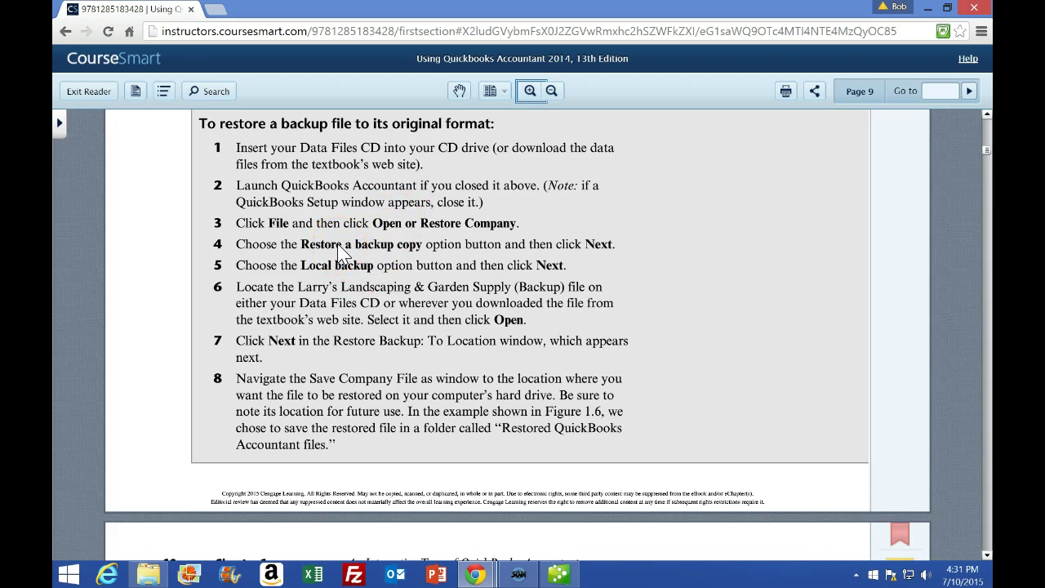
scroll(341, 253, down, 5)
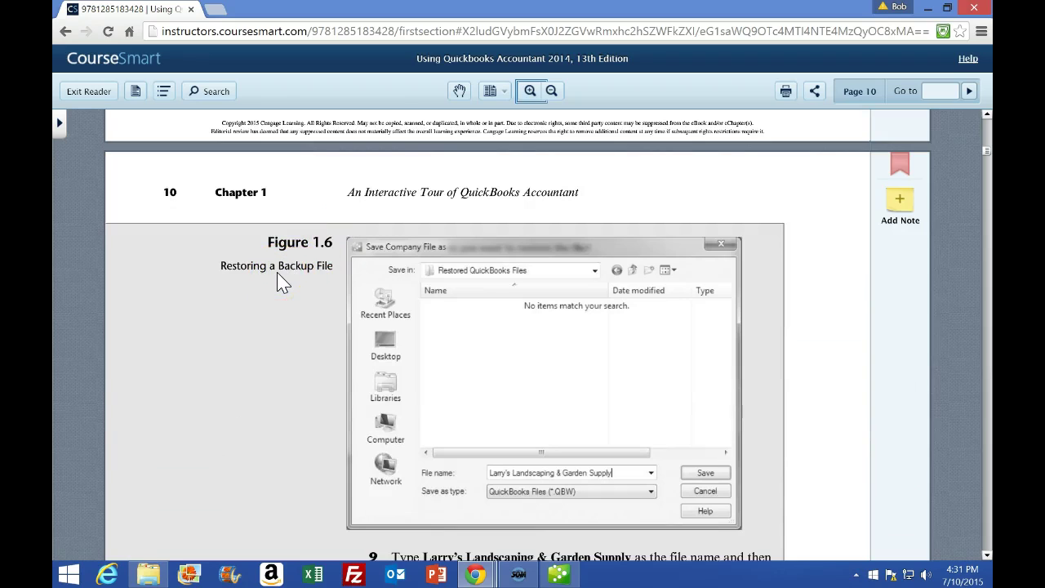
Scroll past page 10's steps and Figure 1.7 to page 12's 'Backing Up and Closing' section heading.
scroll(282, 284, down, 1)
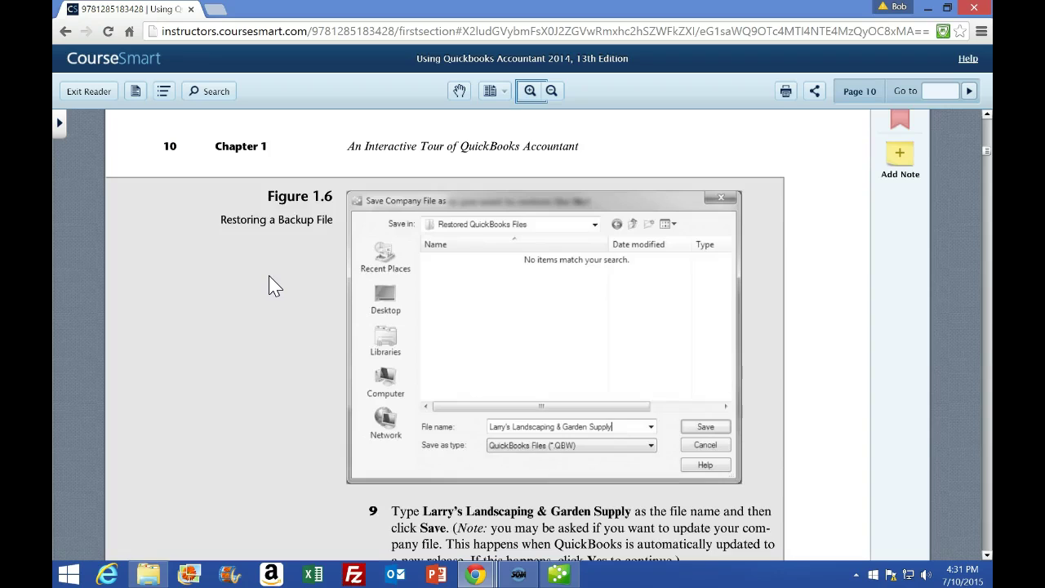
scroll(274, 286, down, 5)
scroll(273, 284, down, 2)
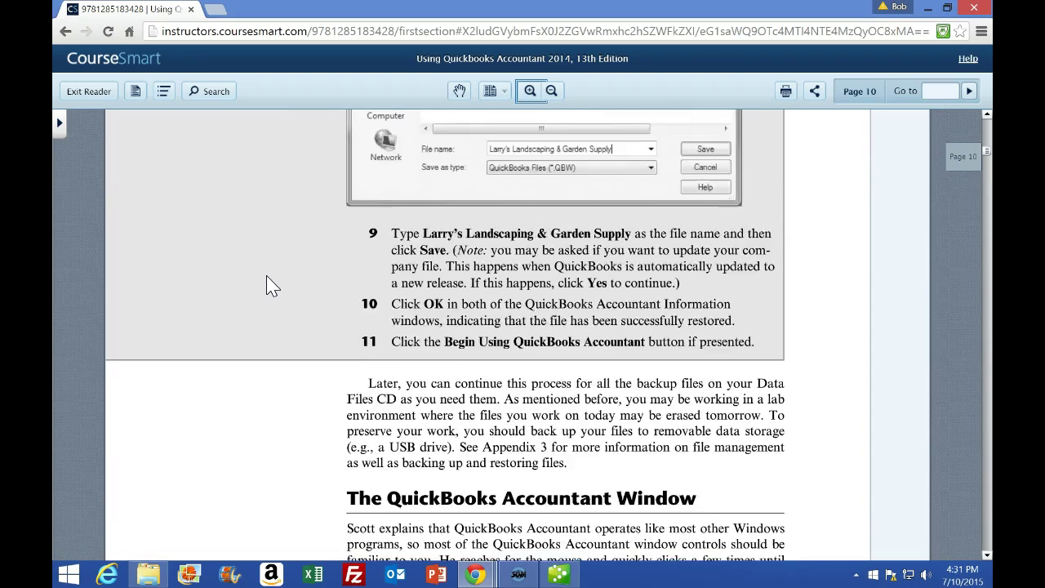
scroll(273, 284, down, 2)
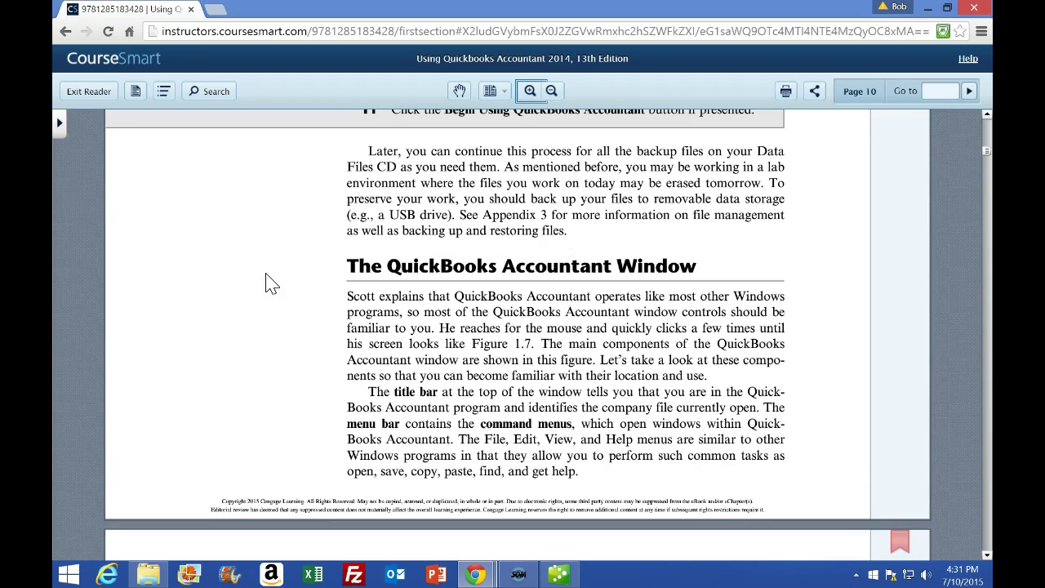
scroll(271, 283, down, 4)
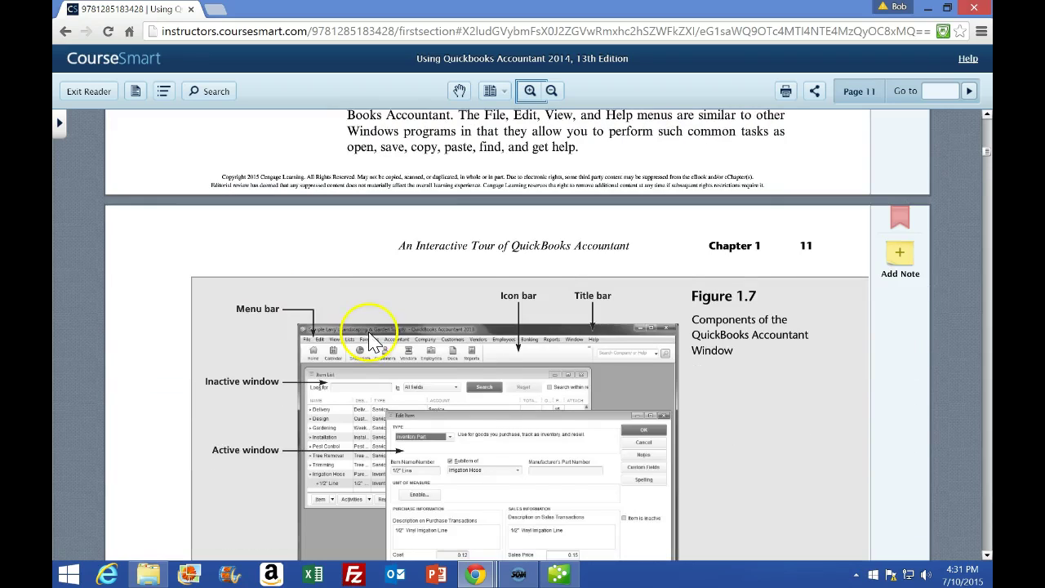
scroll(375, 339, down, 1)
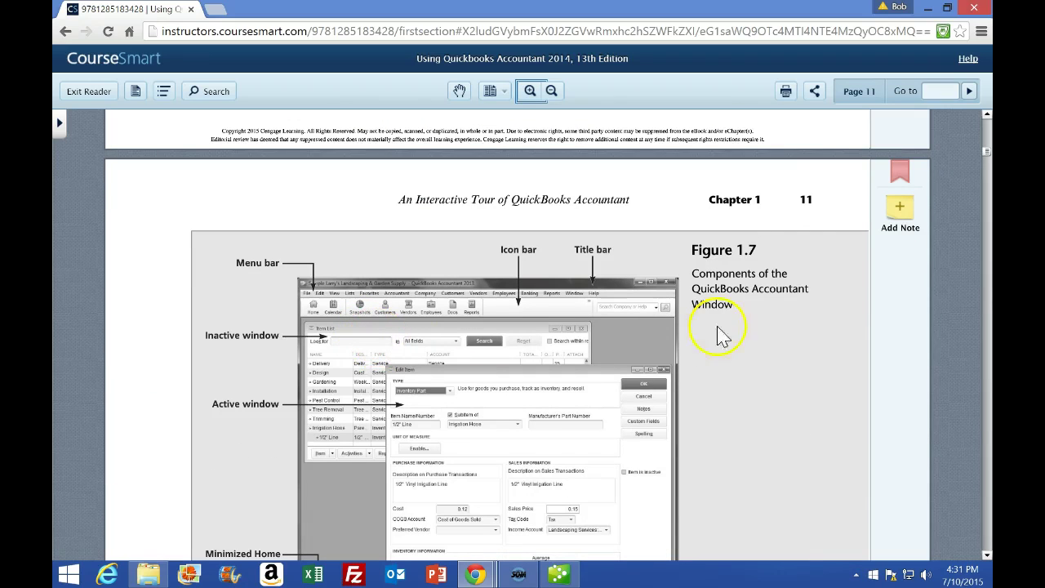
scroll(780, 288, down, 1)
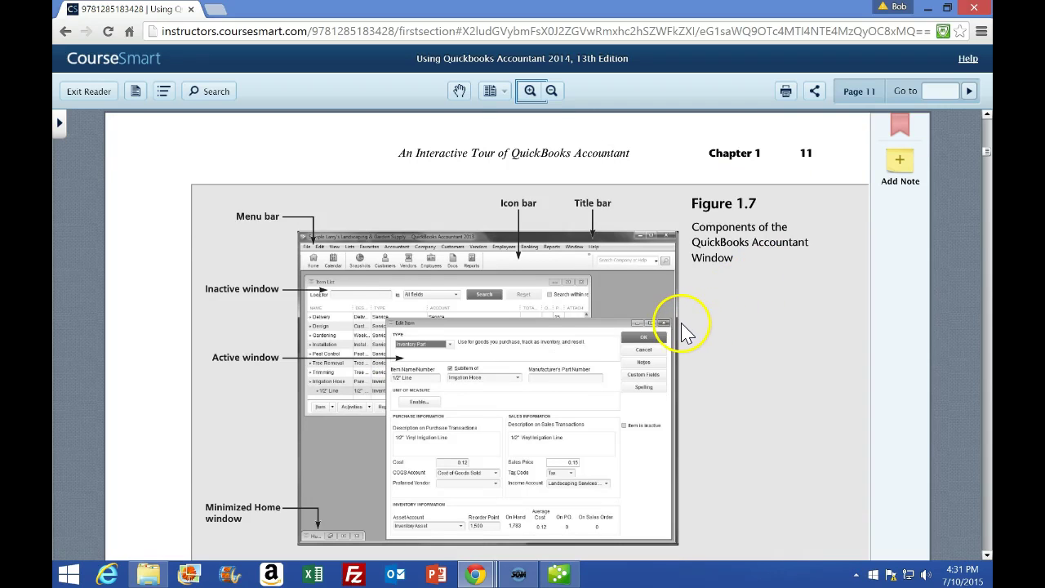
scroll(680, 331, down, 1)
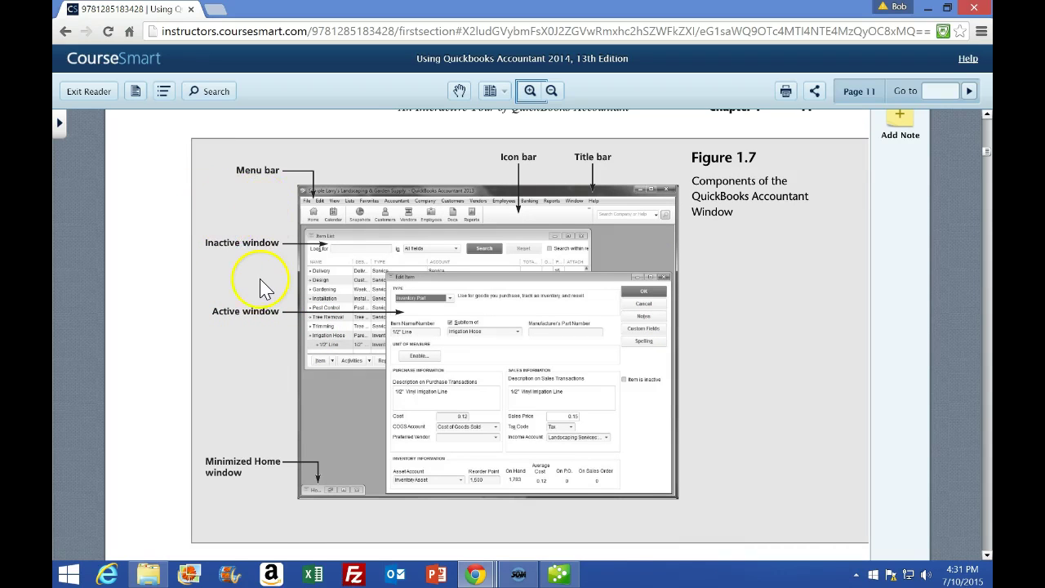
scroll(259, 280, down, 2)
scroll(260, 280, down, 10)
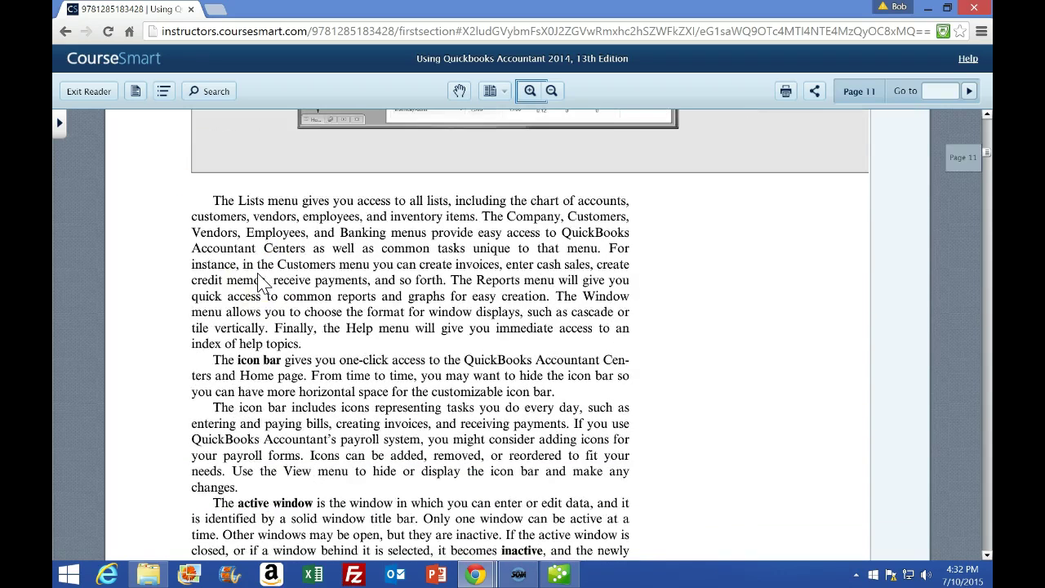
scroll(260, 280, down, 8)
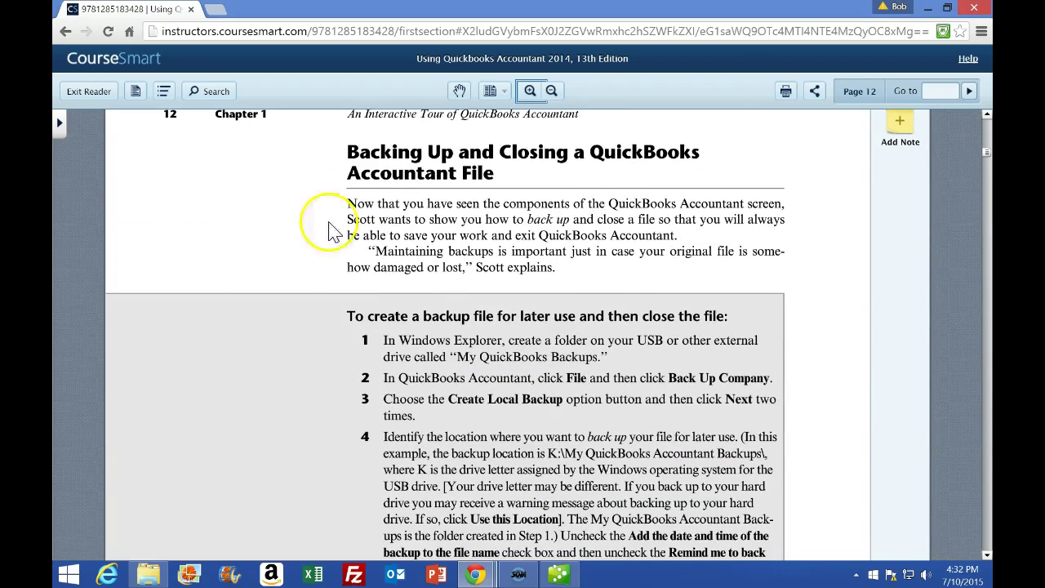
Scroll page 12 to show all six 'To create a backup file' steps and Figure 1.8.
scroll(315, 420, down, 3)
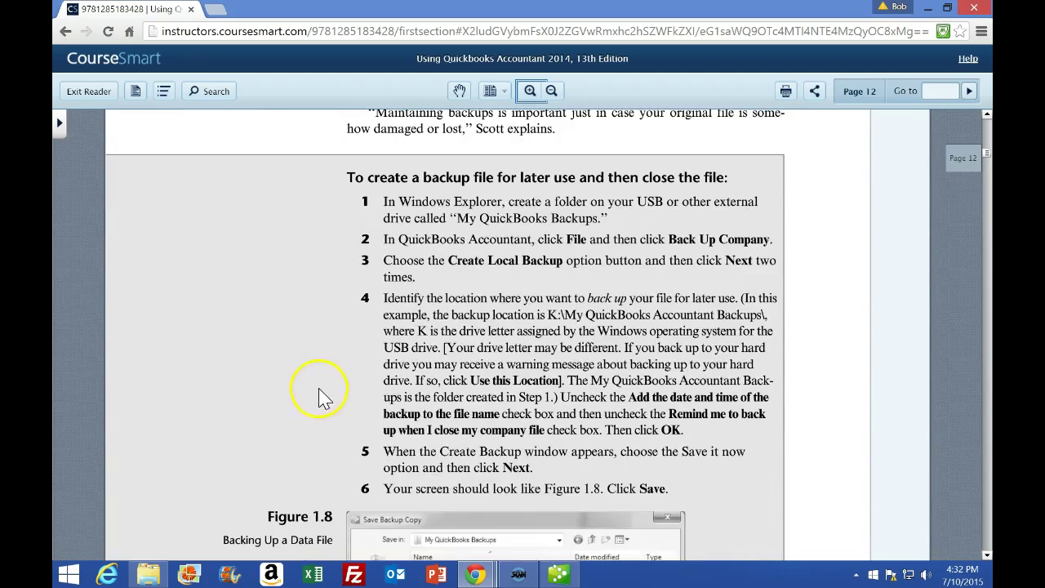
scroll(323, 279, up, 4)
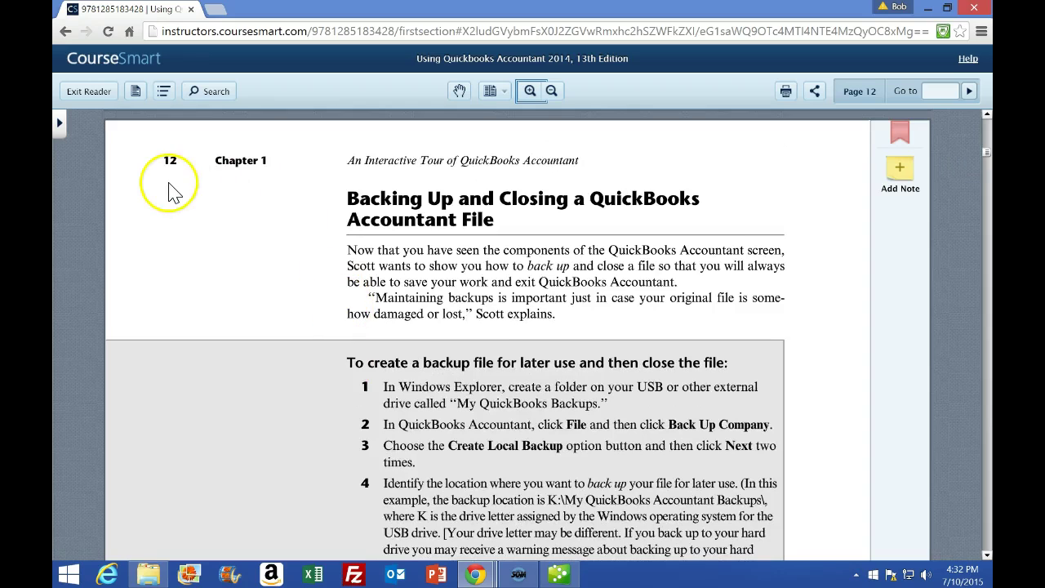
scroll(233, 394, down, 3)
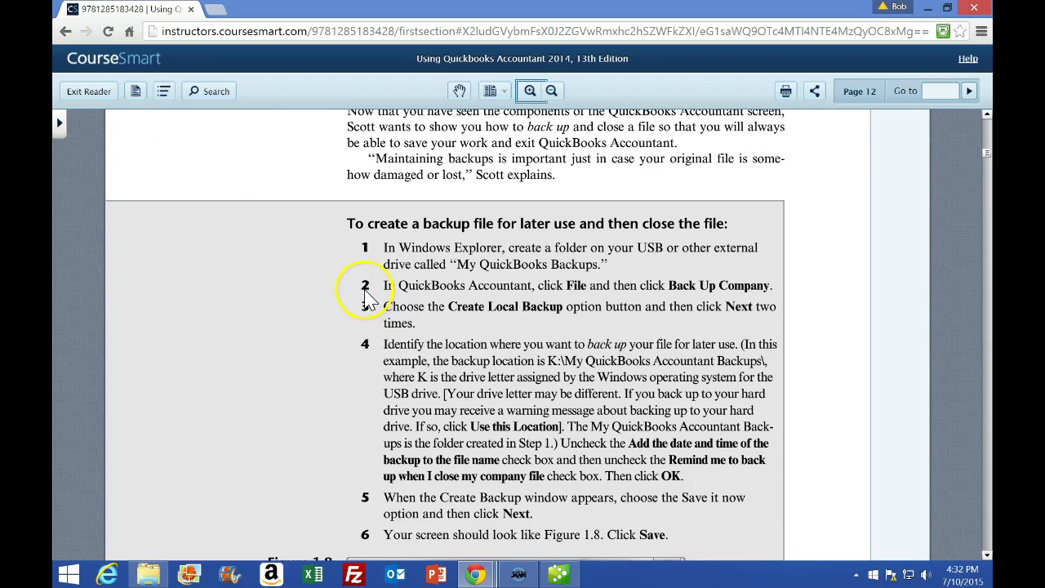
scroll(367, 295, down, 1)
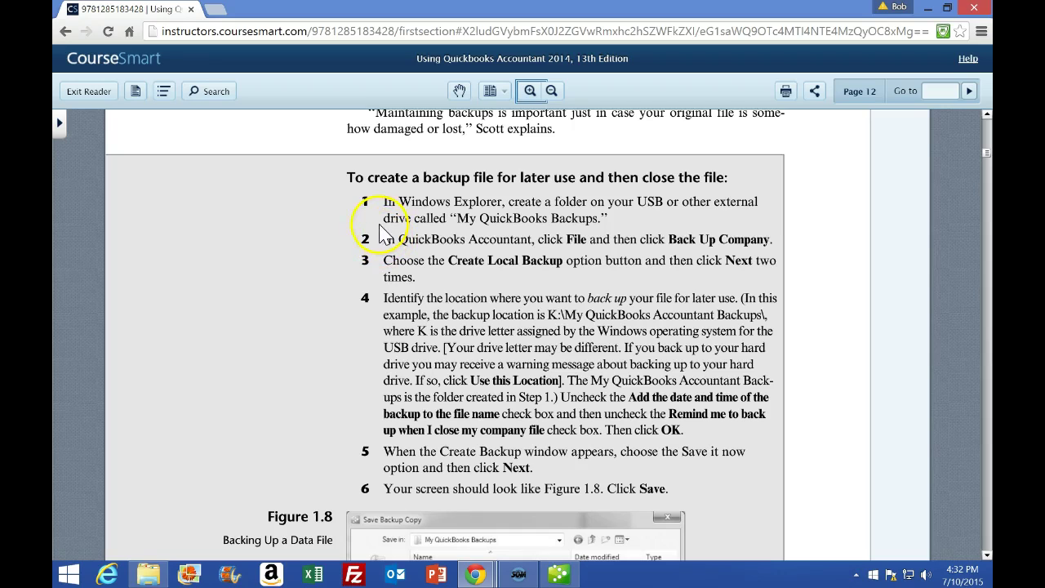
scroll(330, 272, down, 1)
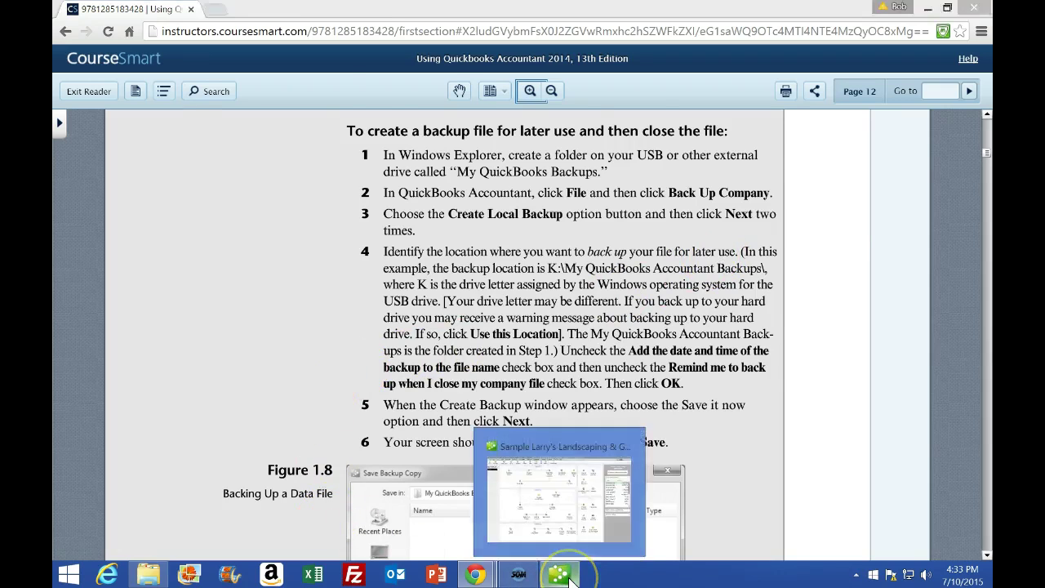
In QuickBooks, choose File > Back Up Company > Create Local Backup for Larry's Landscaping.
click(563, 576)
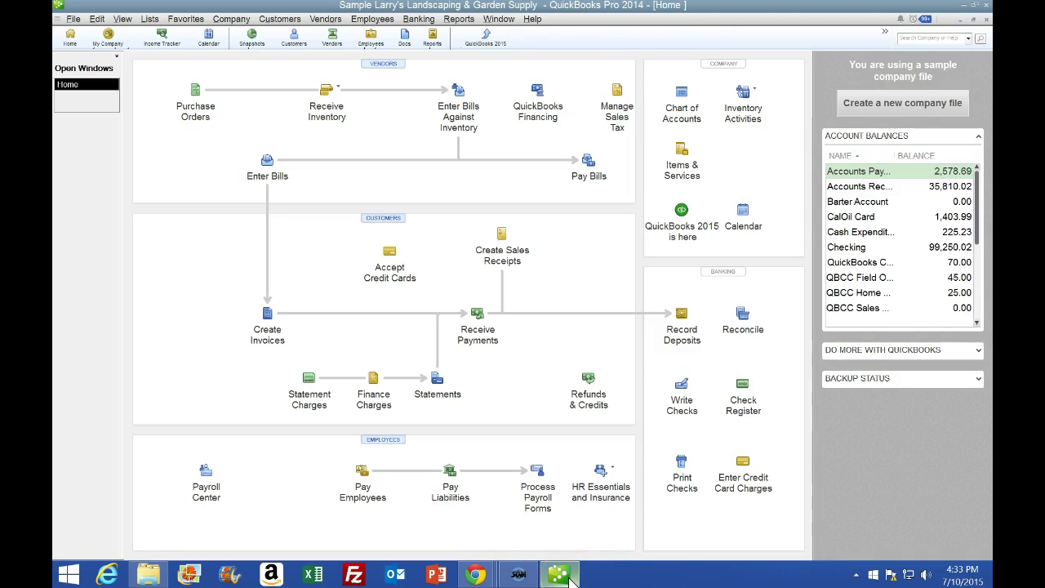
click(75, 19)
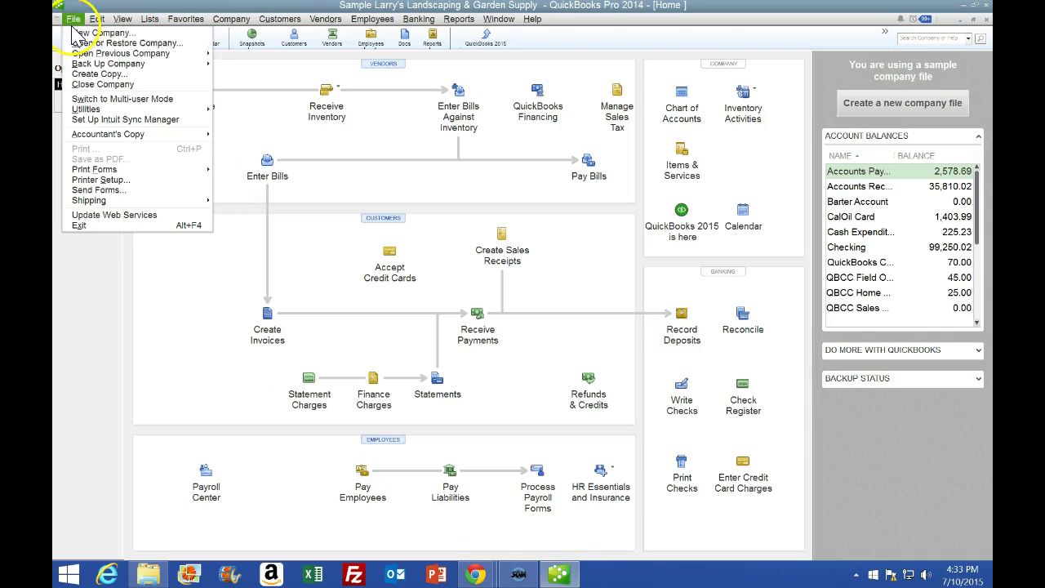
mouse_move(131, 64)
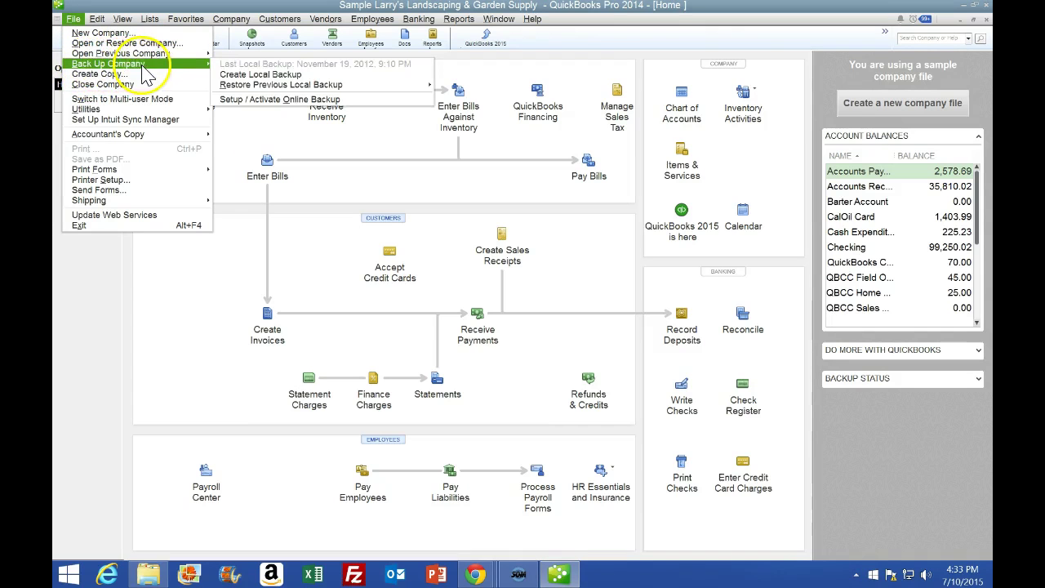
click(314, 75)
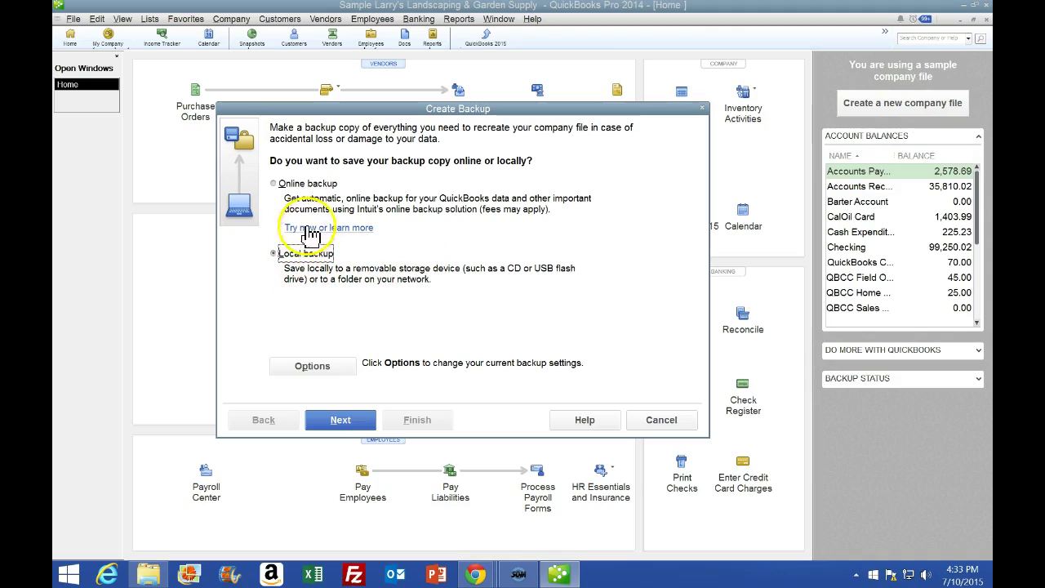
Set the local backup folder to QuickBooks\Backup Files in Backup Options and confirm.
click(347, 423)
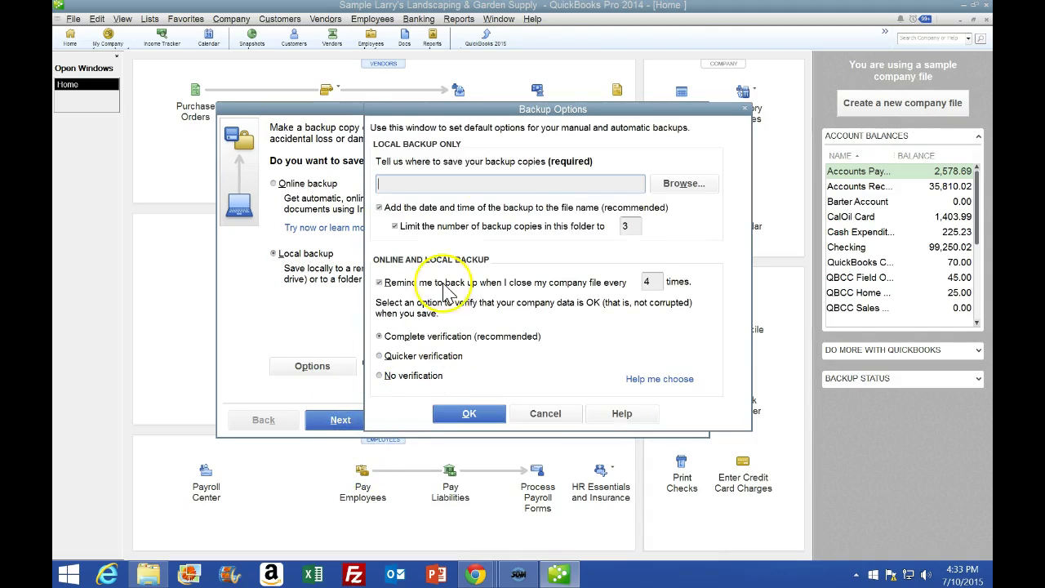
click(684, 193)
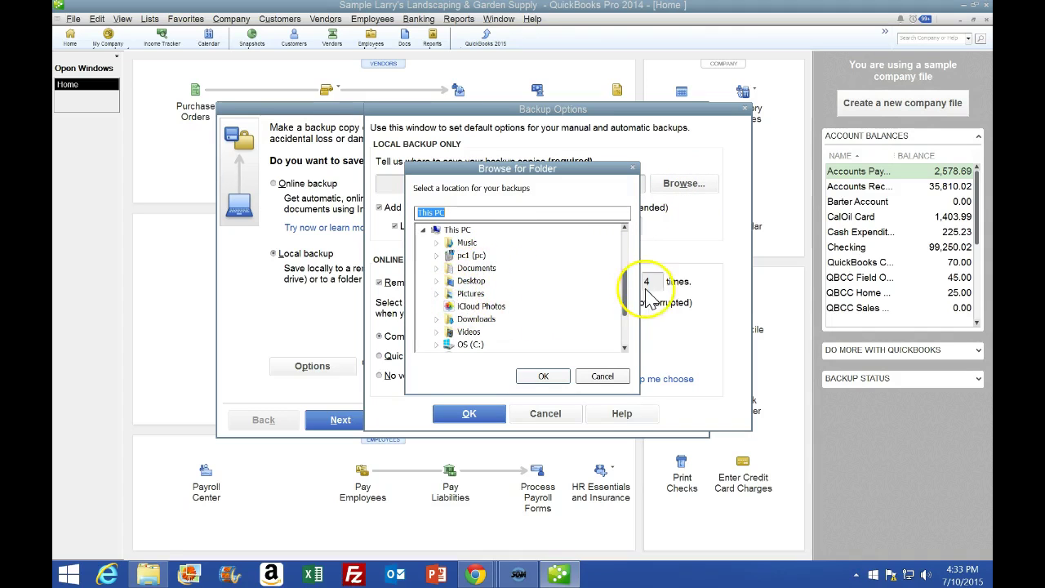
drag(629, 287, 627, 325)
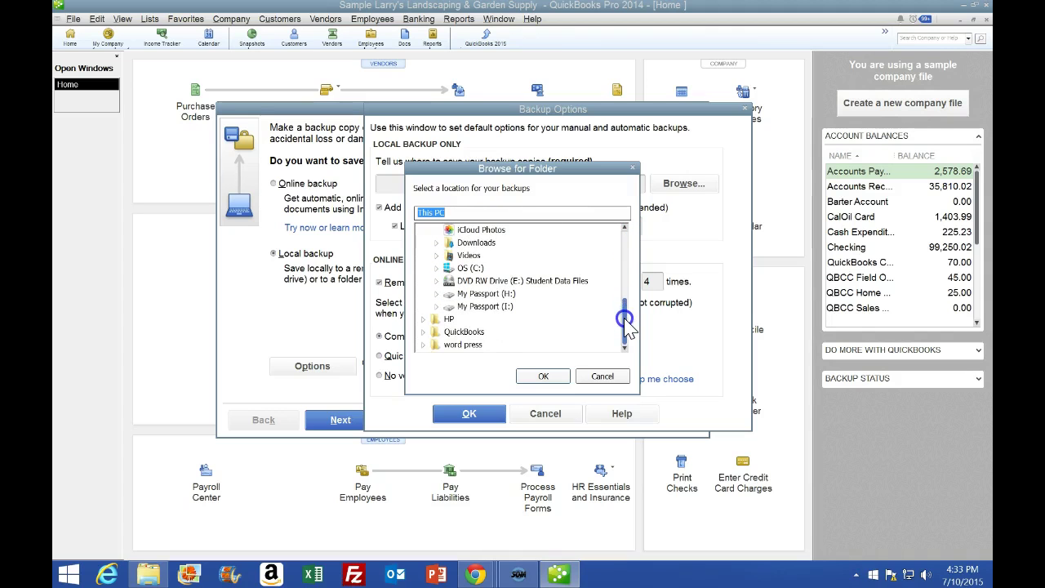
click(424, 331)
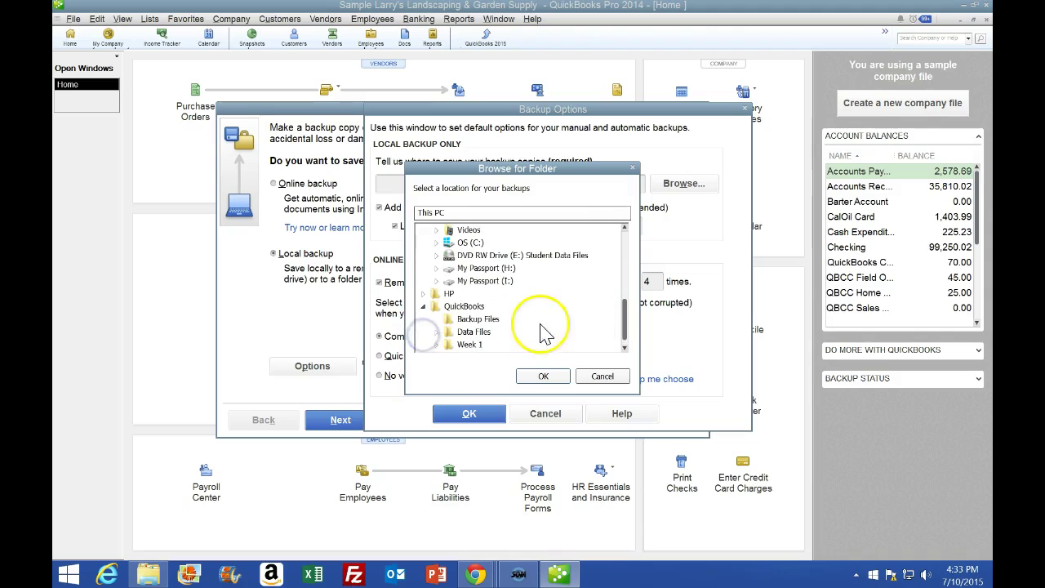
click(476, 320)
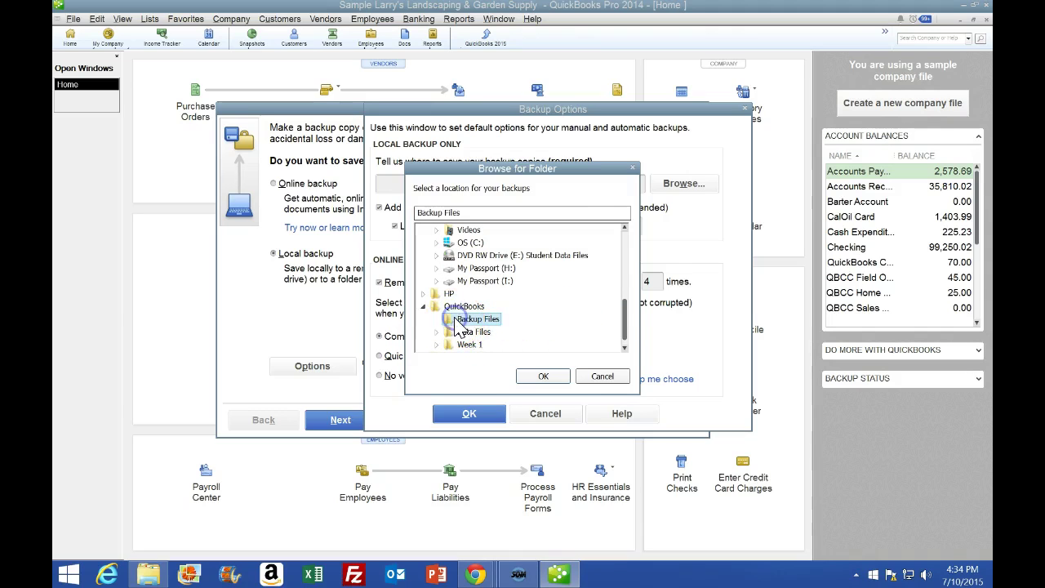
click(538, 377)
click(498, 417)
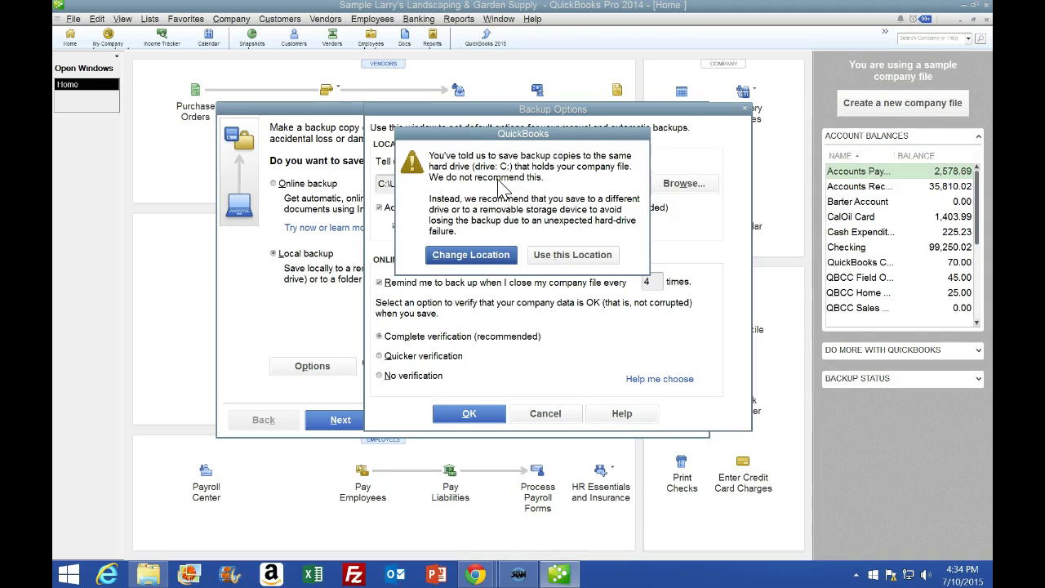
Accept the same-drive backup location and choose to save the backup now.
click(560, 152)
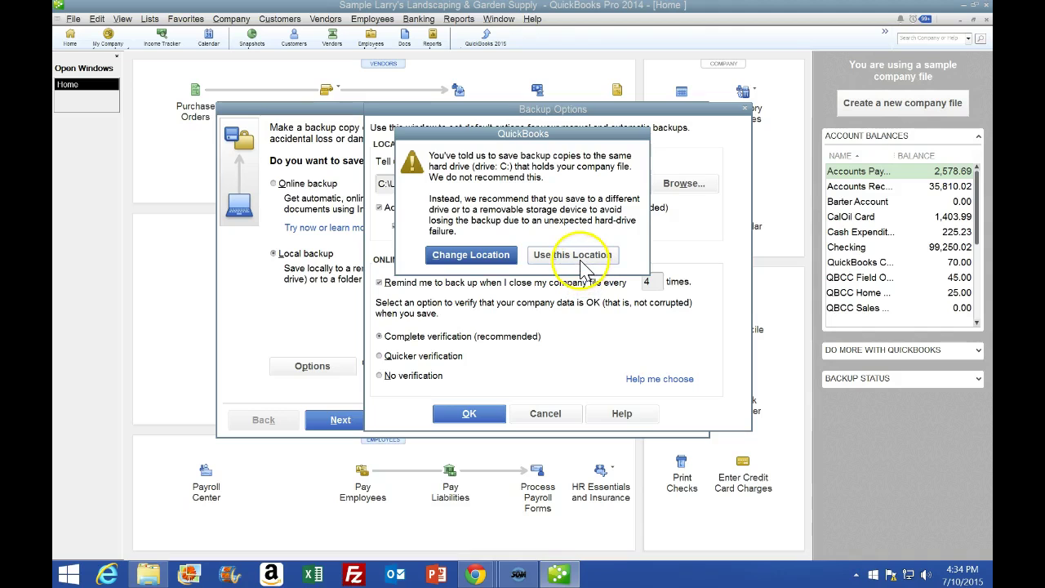
click(571, 255)
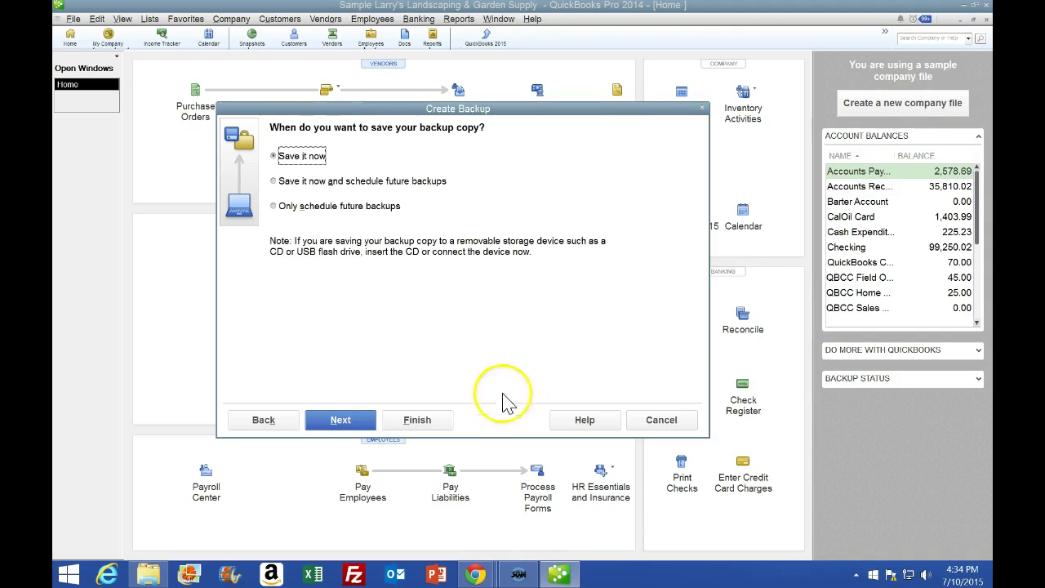
click(340, 418)
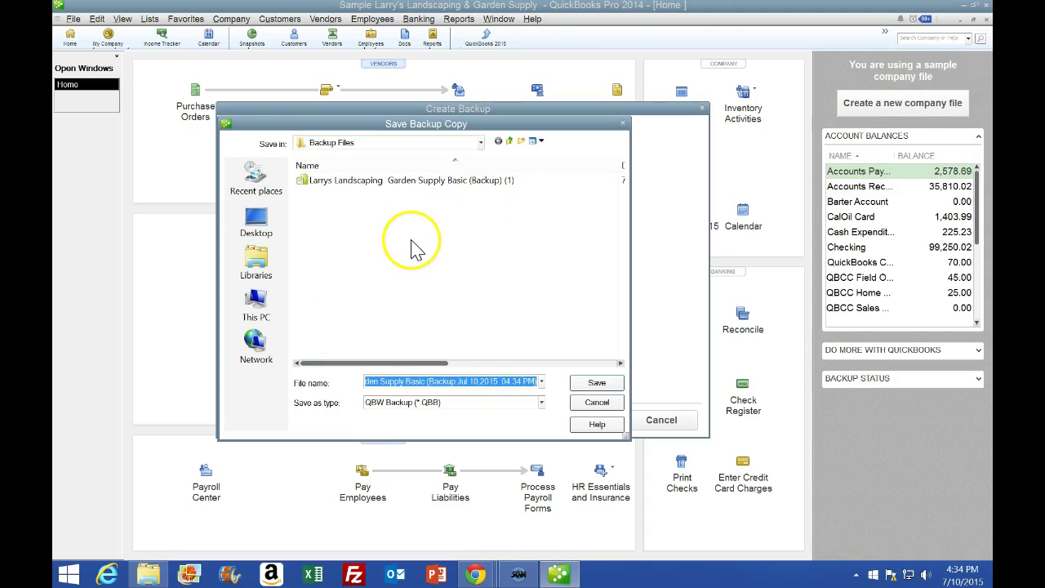
Save the backup copy into the Backup Files folder.
click(480, 143)
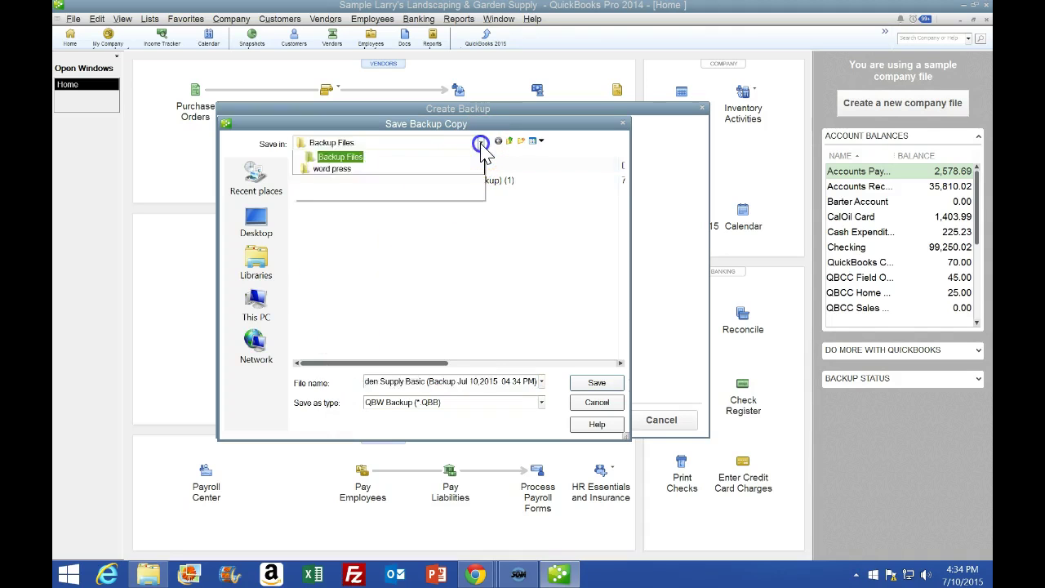
click(480, 143)
click(348, 234)
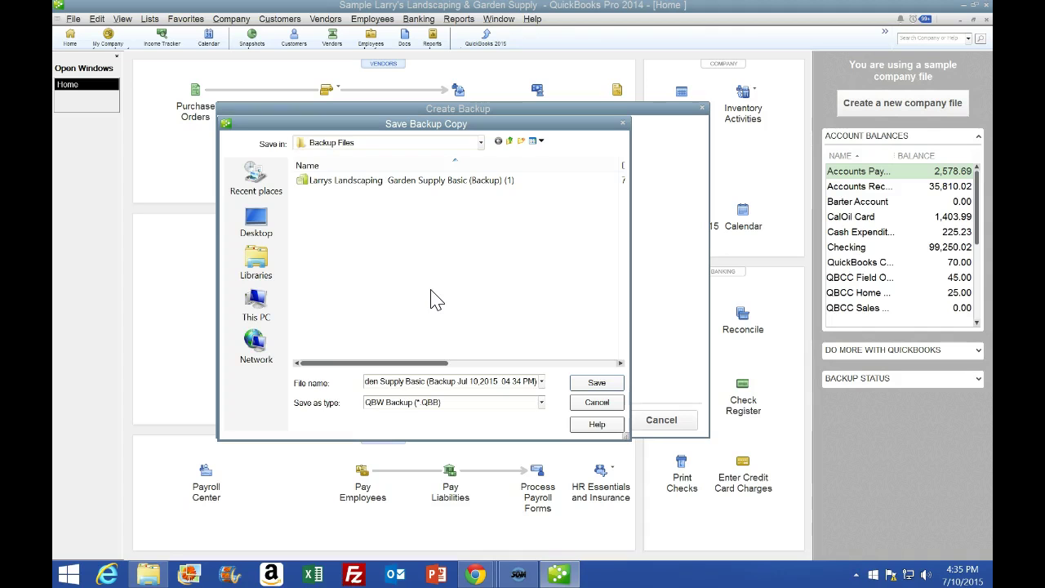
click(598, 399)
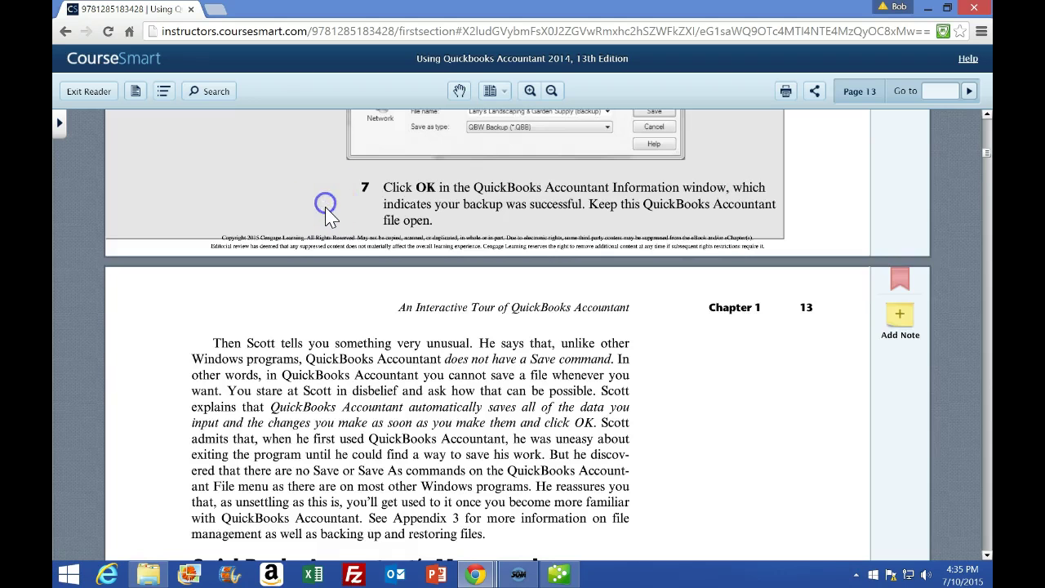
Scroll from page 12 to page 14 until Figure 1.10, Accounts Receivable Aging Summary, is fully visible.
scroll(325, 204, up, 5)
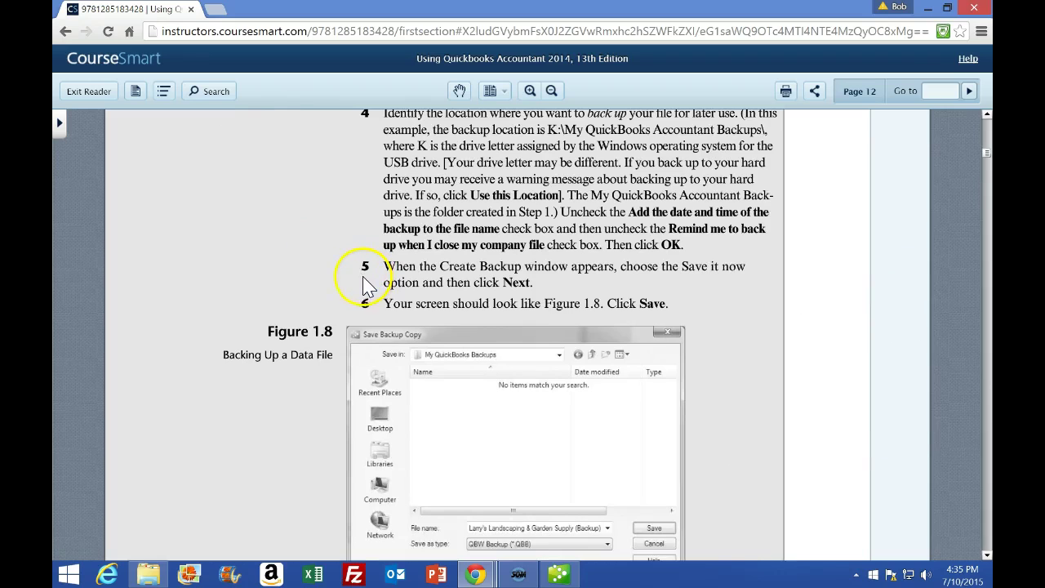
scroll(366, 285, down, 1)
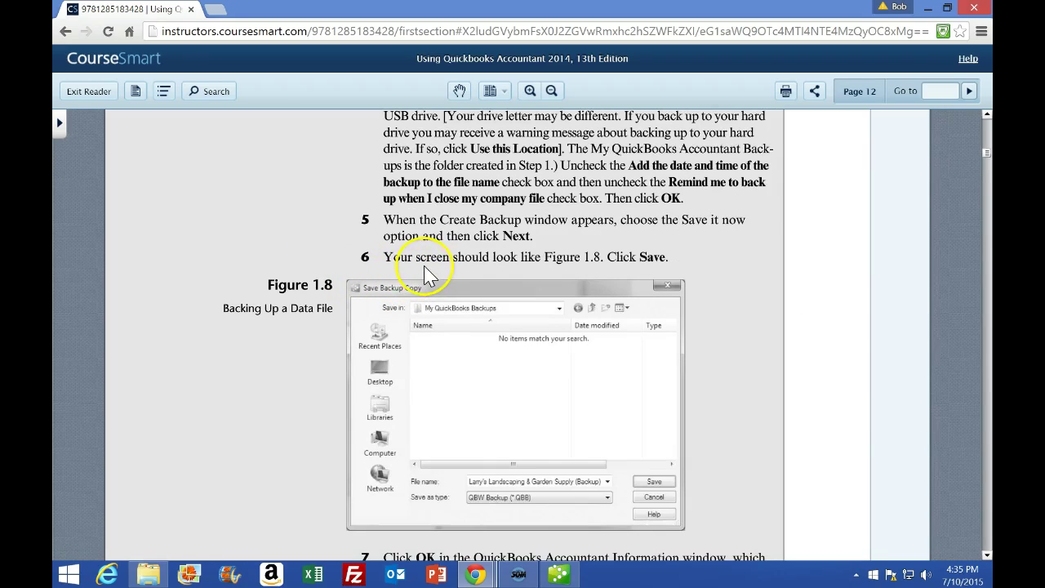
scroll(430, 275, down, 6)
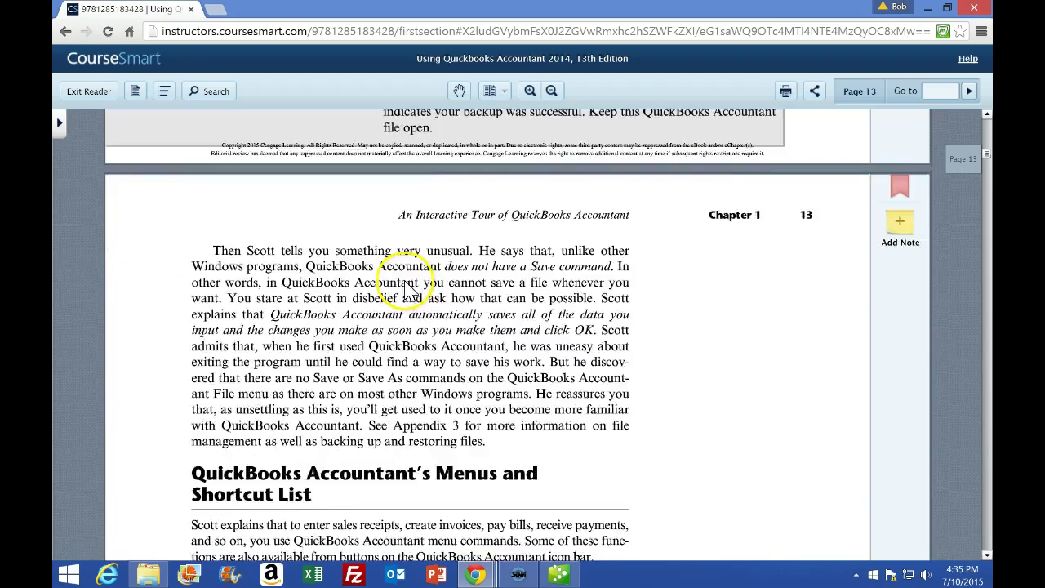
scroll(405, 289, down, 6)
scroll(391, 236, up, 6)
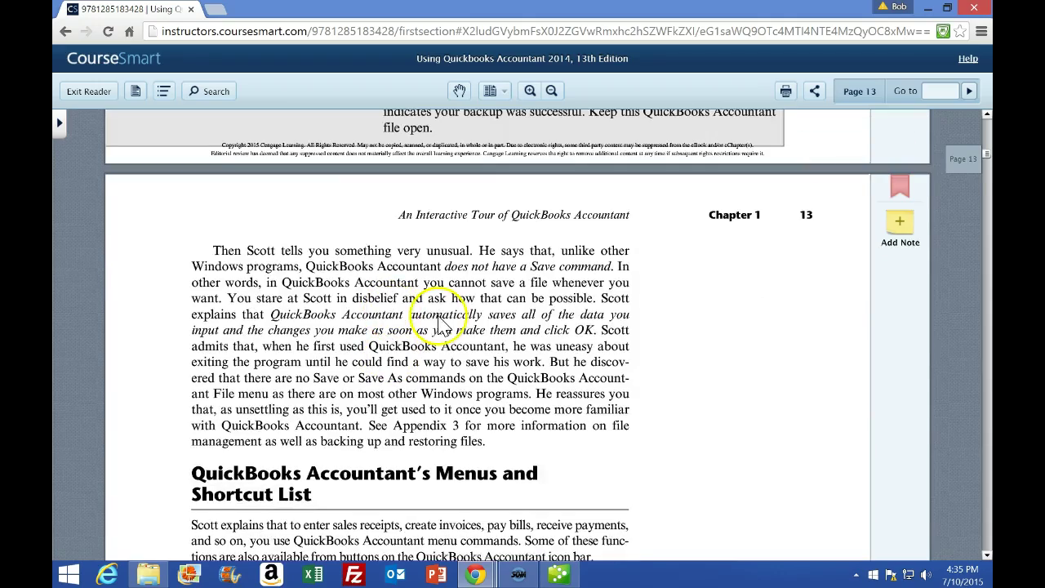
scroll(531, 414, down, 3)
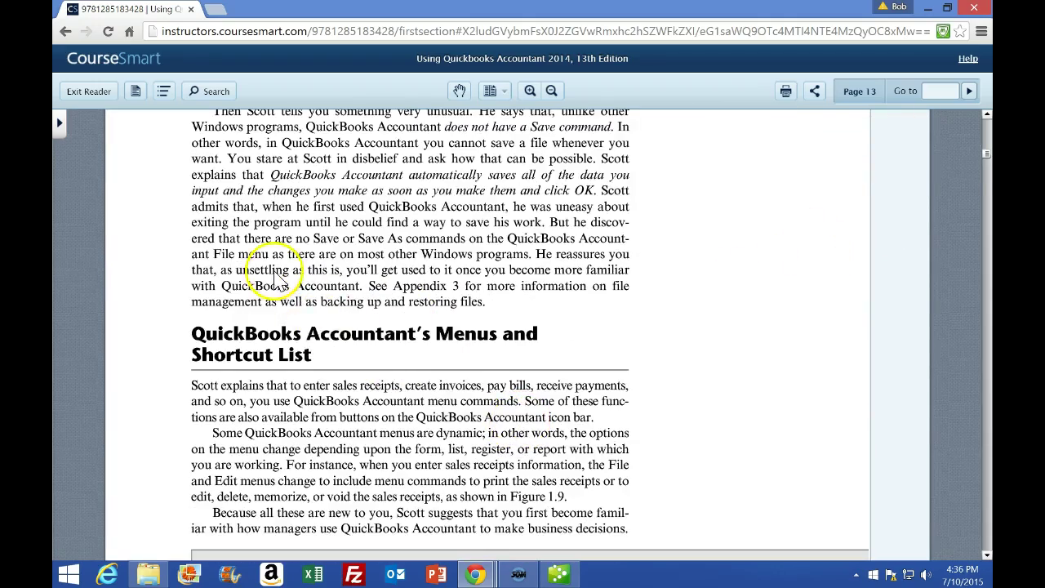
scroll(278, 280, up, 1)
scroll(284, 277, down, 3)
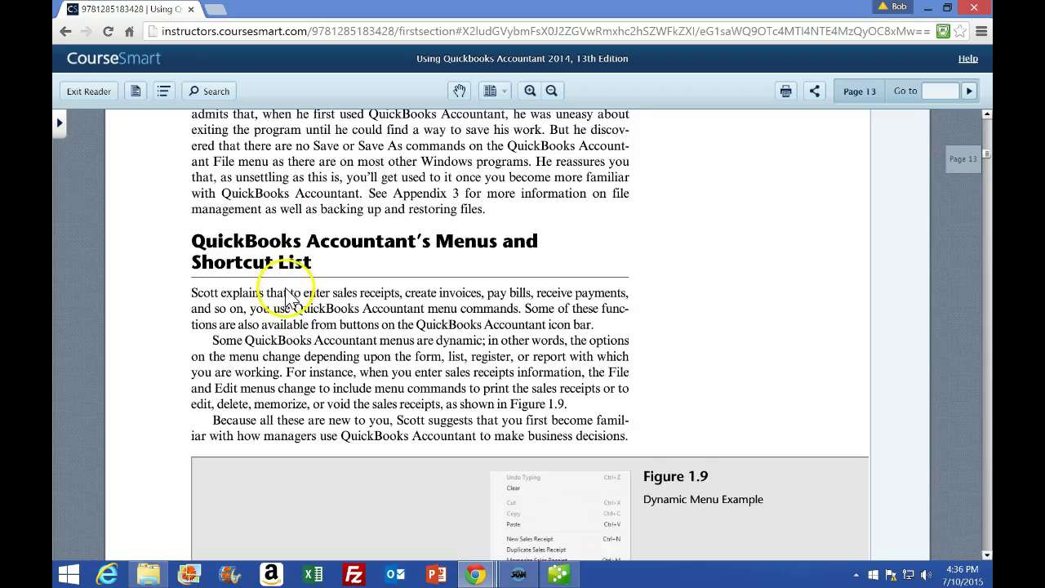
scroll(286, 294, down, 2)
scroll(285, 292, down, 2)
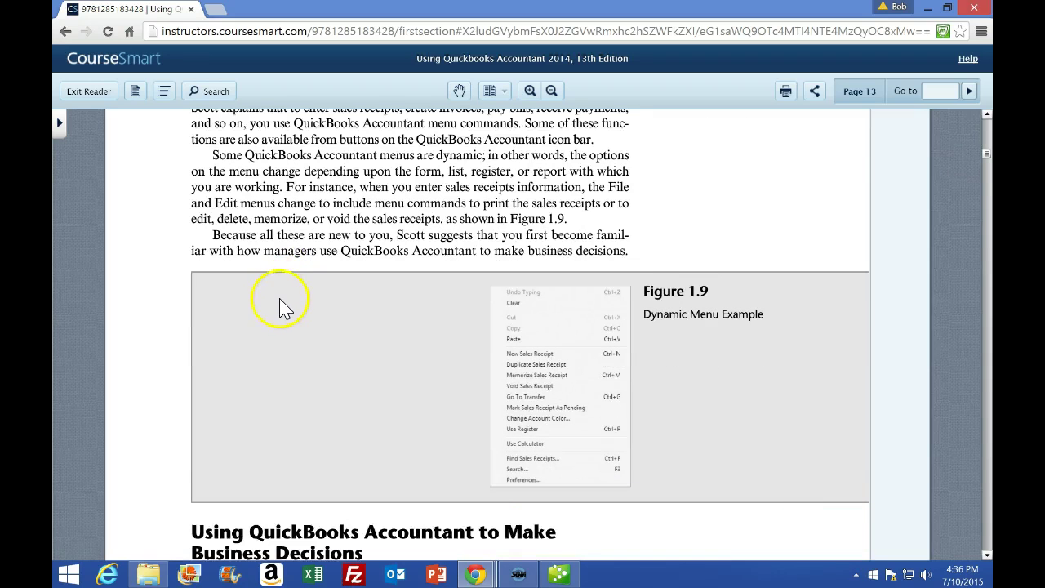
scroll(281, 294, down, 3)
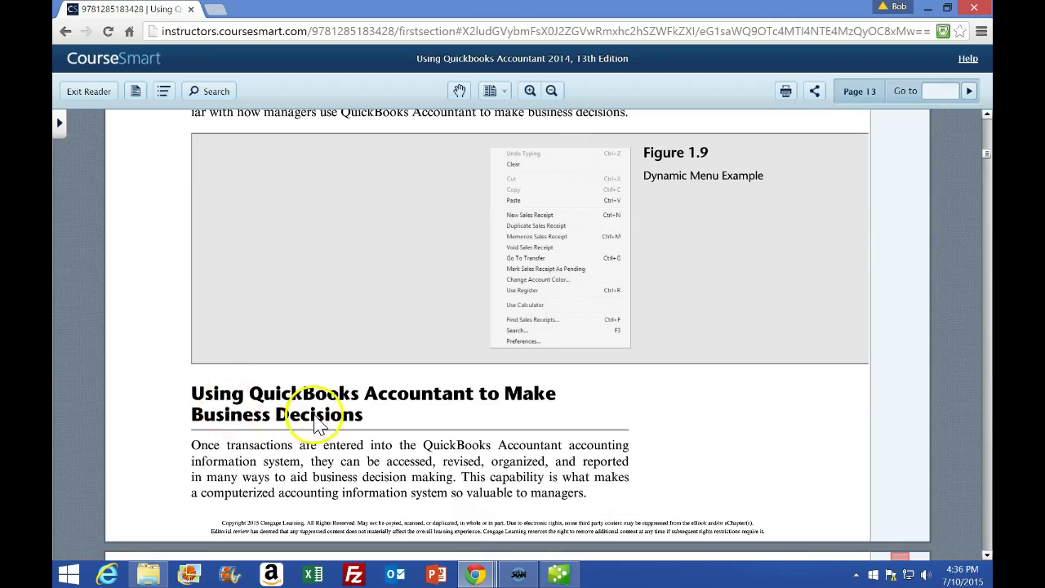
scroll(313, 410, down, 10)
scroll(310, 408, down, 4)
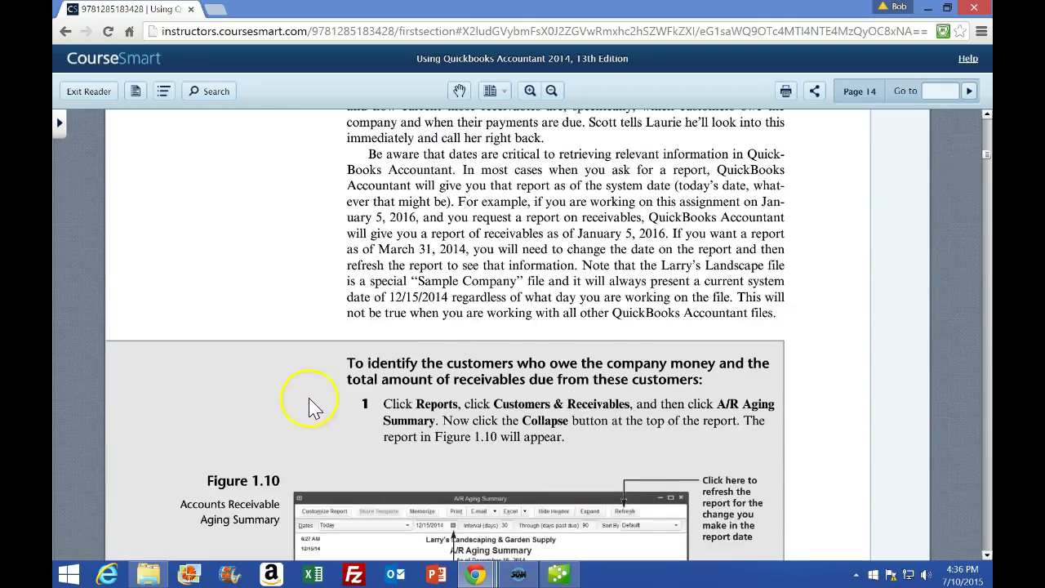
scroll(305, 403, up, 5)
scroll(302, 400, down, 5)
scroll(302, 400, down, 2)
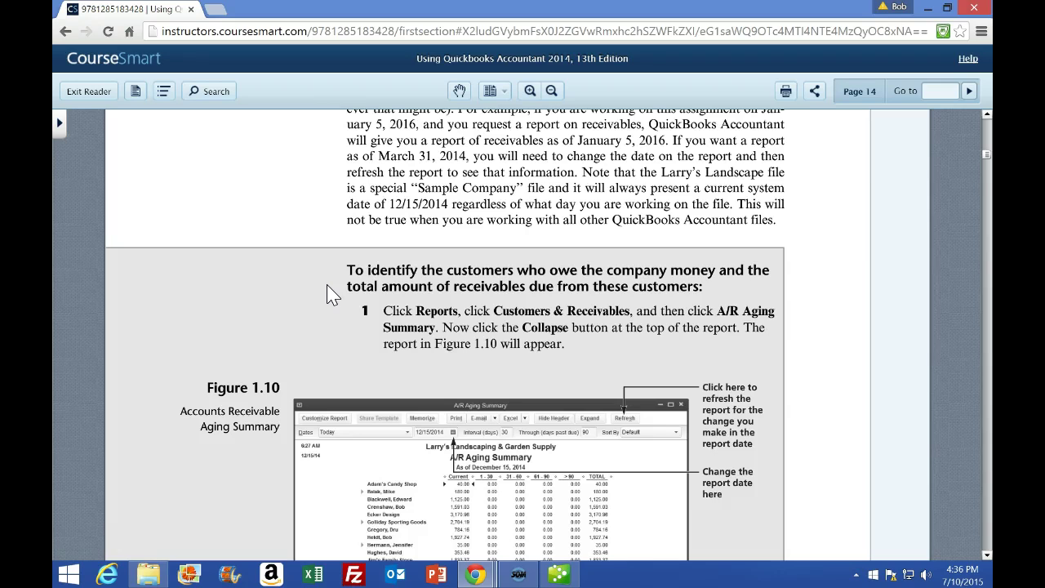
scroll(332, 294, down, 1)
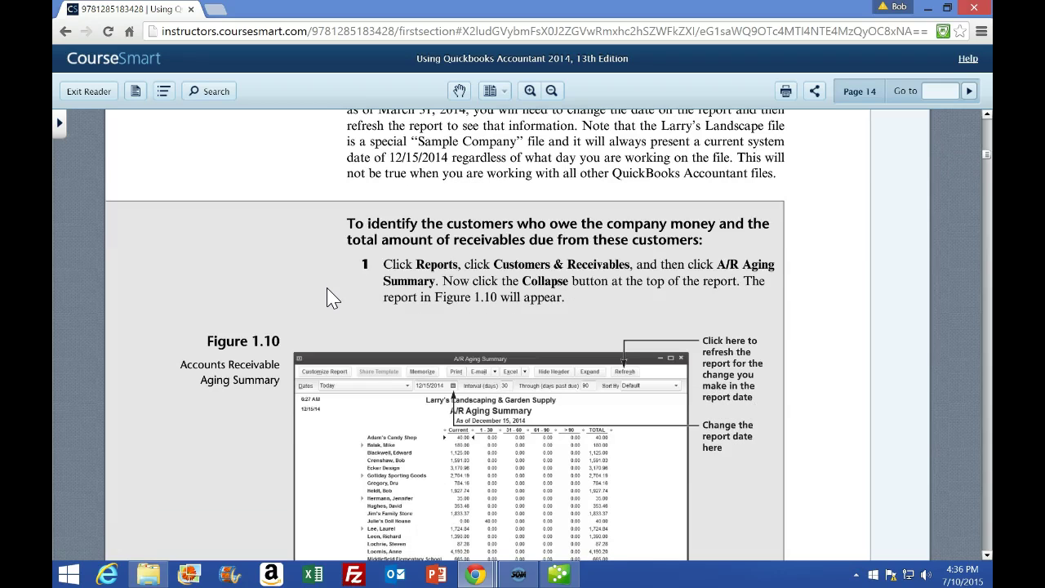
scroll(332, 296, down, 1)
click(335, 302)
scroll(346, 287, down, 1)
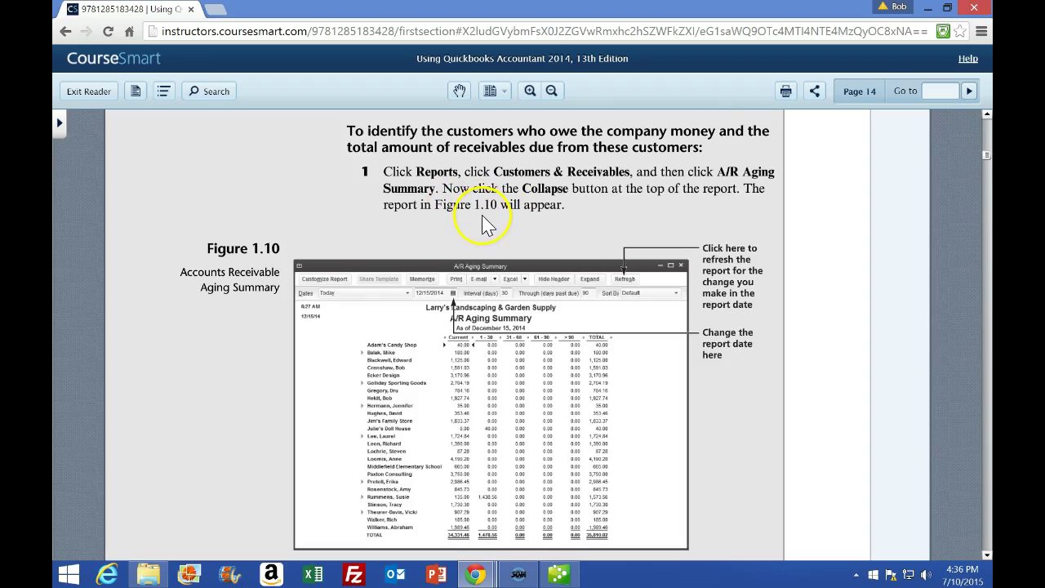
scroll(485, 224, down, 1)
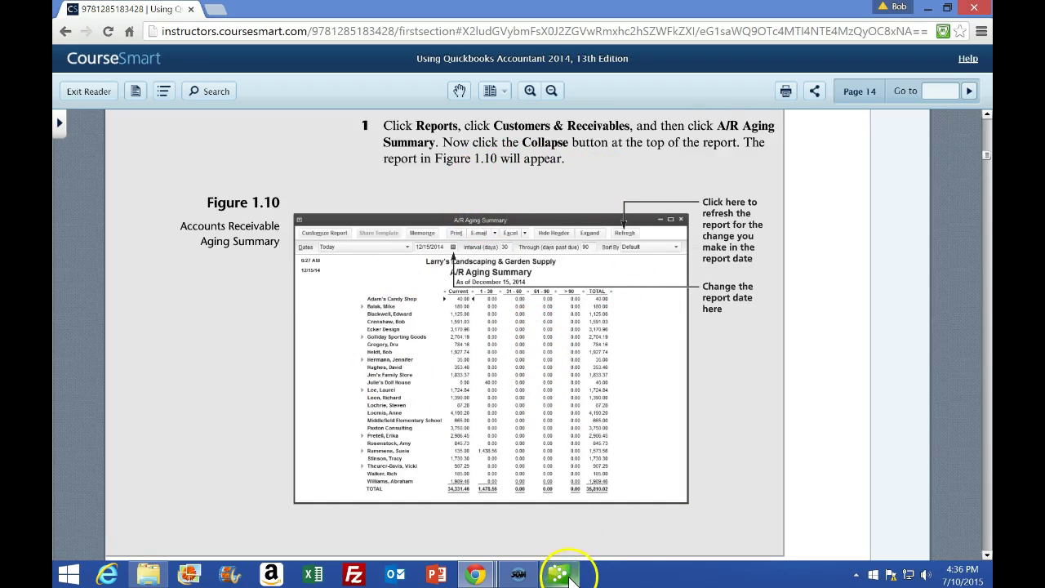
Open a maximized Report Center in List View, then return to the CourseSmart e-book.
click(571, 574)
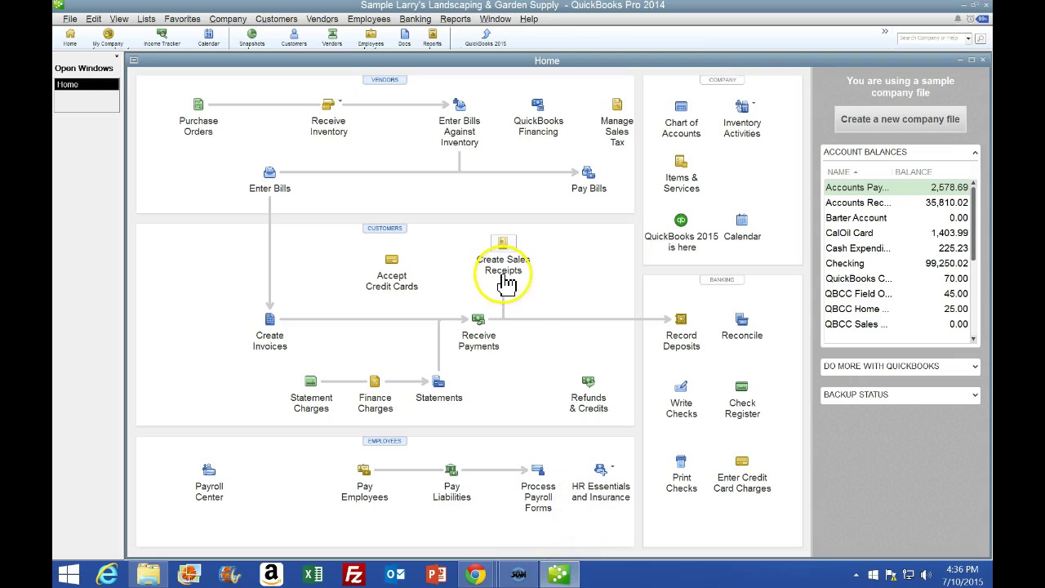
click(433, 35)
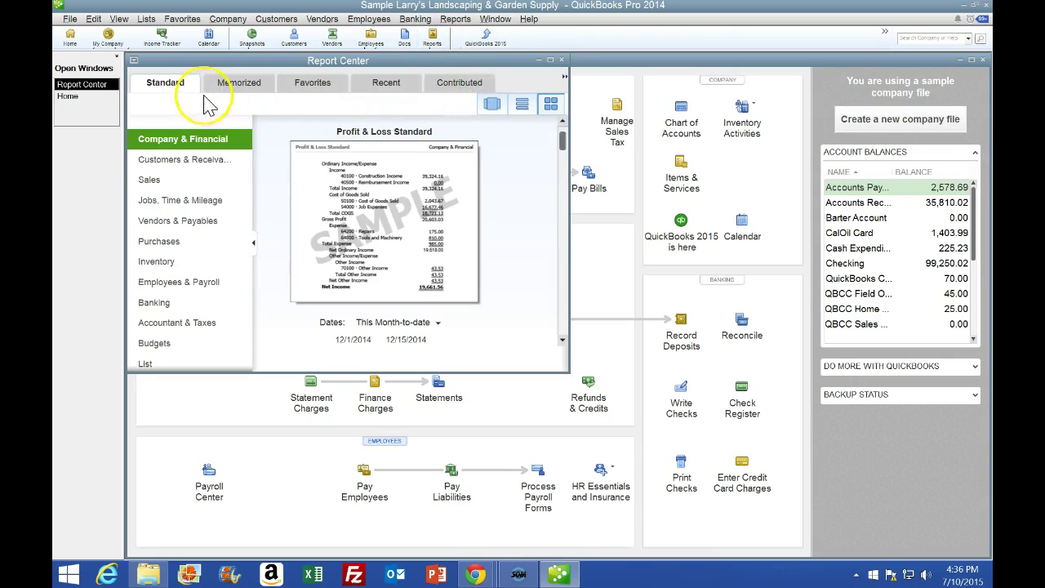
click(550, 60)
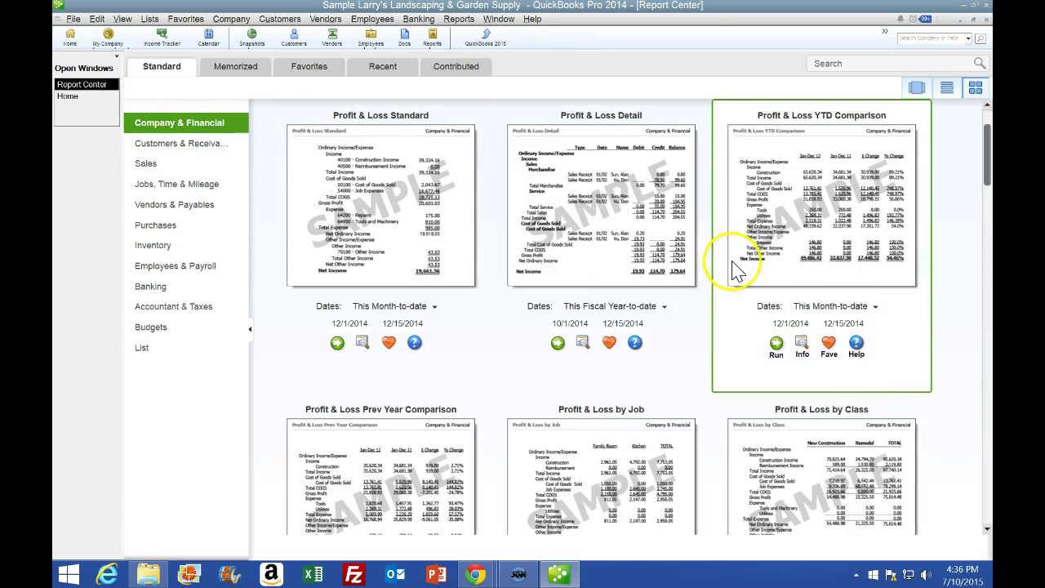
click(975, 89)
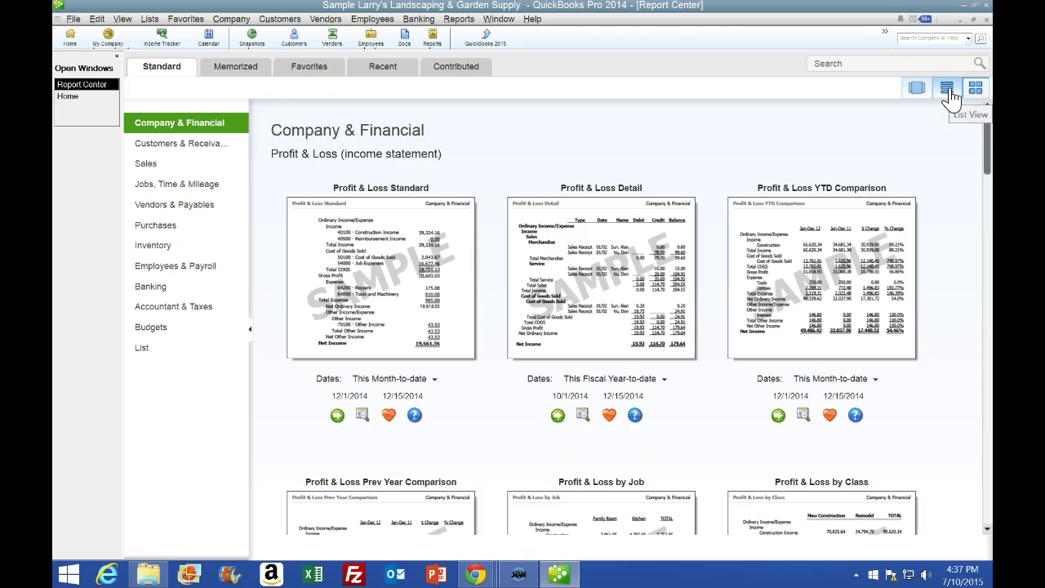
click(949, 91)
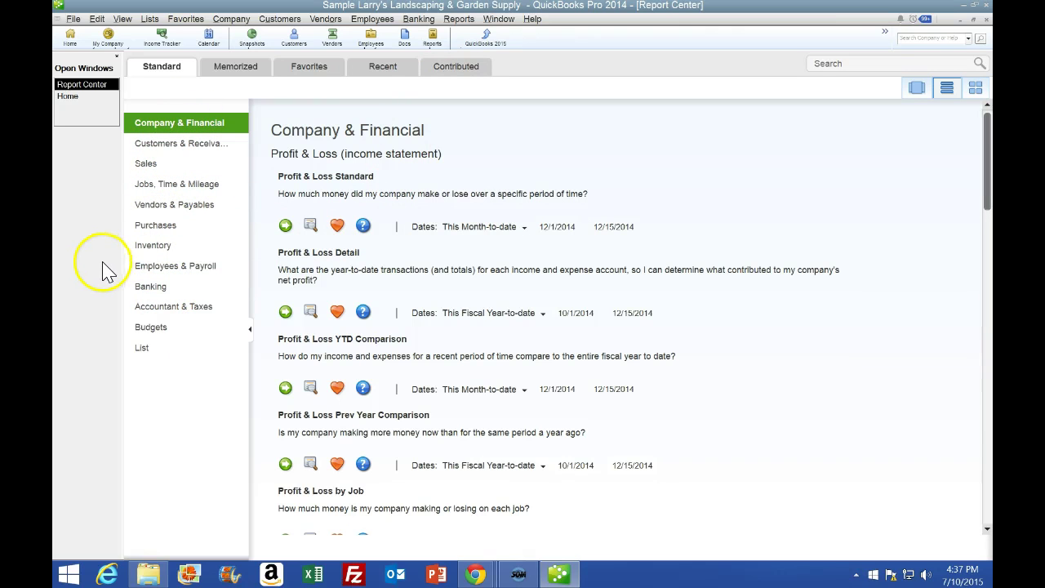
mouse_move(477, 577)
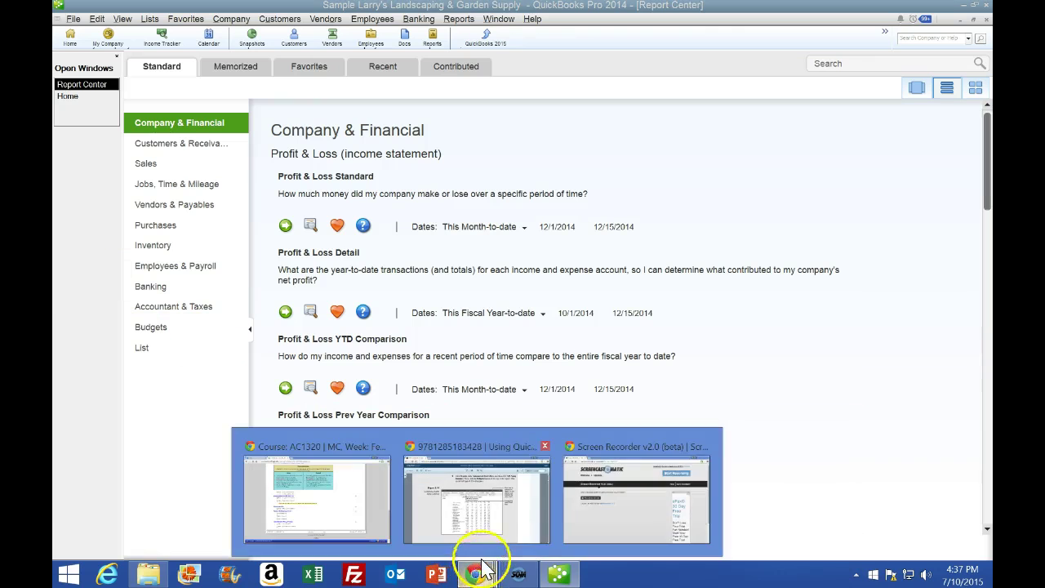
click(478, 502)
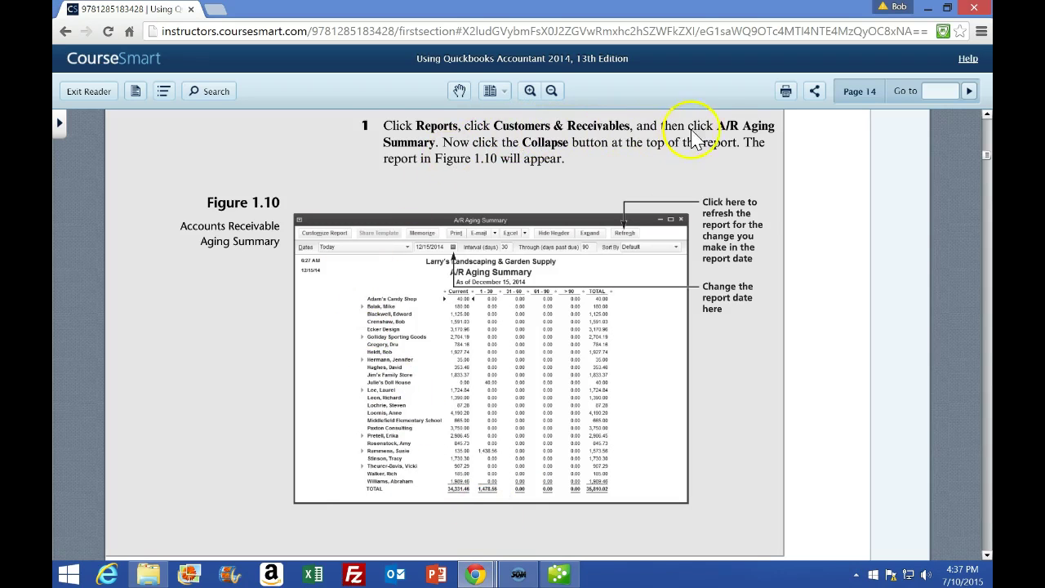